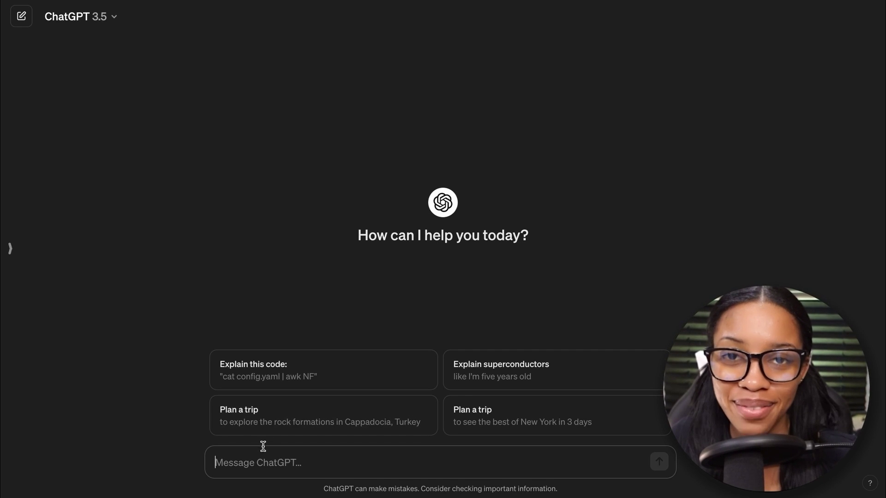
- Ask ChatGPT for 10 motion-graphics quote ideas with simple design items, and read the reply
type("give me 10  quotes ideas to make into motion graphics and the simple items i can use in the design")
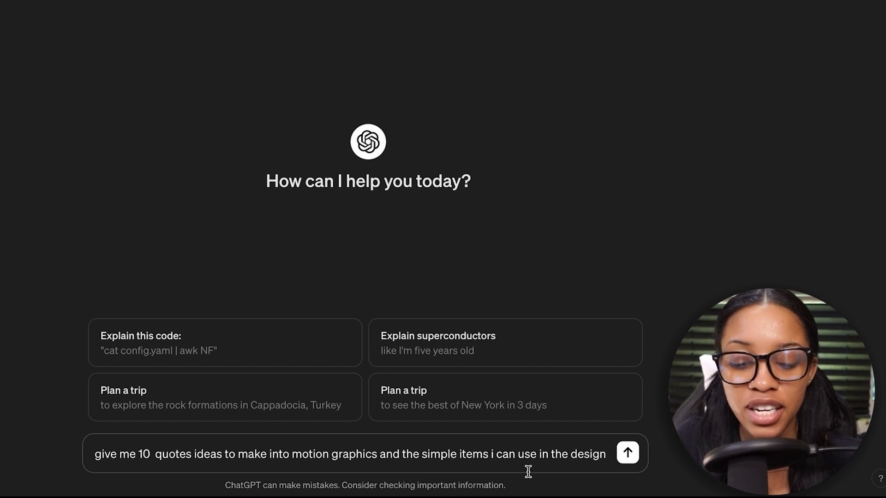
key("Return")
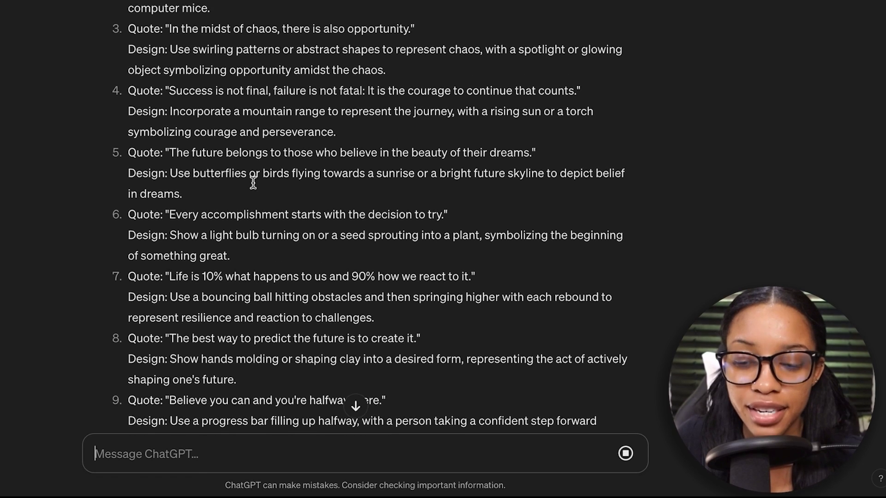
scroll(253, 182, "up", 2)
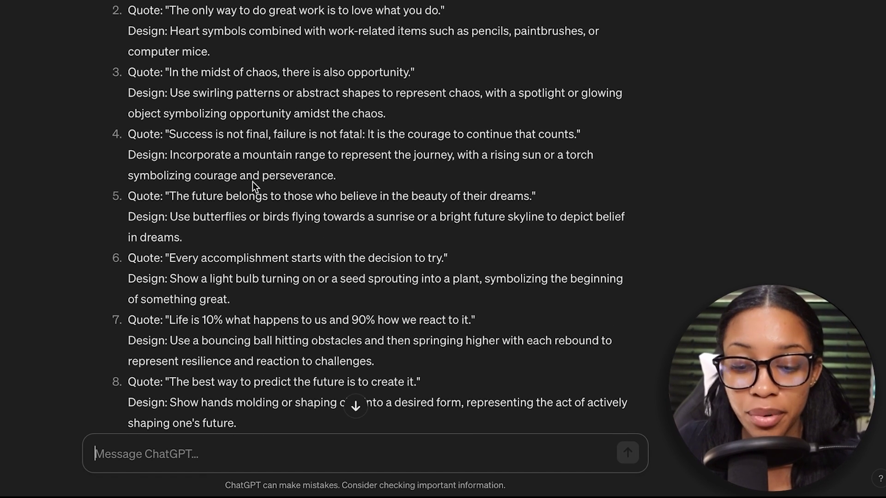
scroll(253, 181, "down", 3)
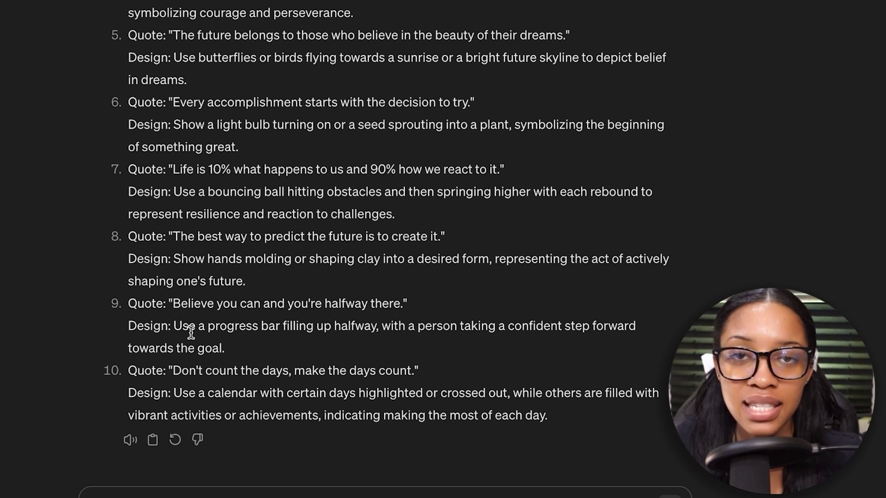
scroll(191, 332, "up", 3)
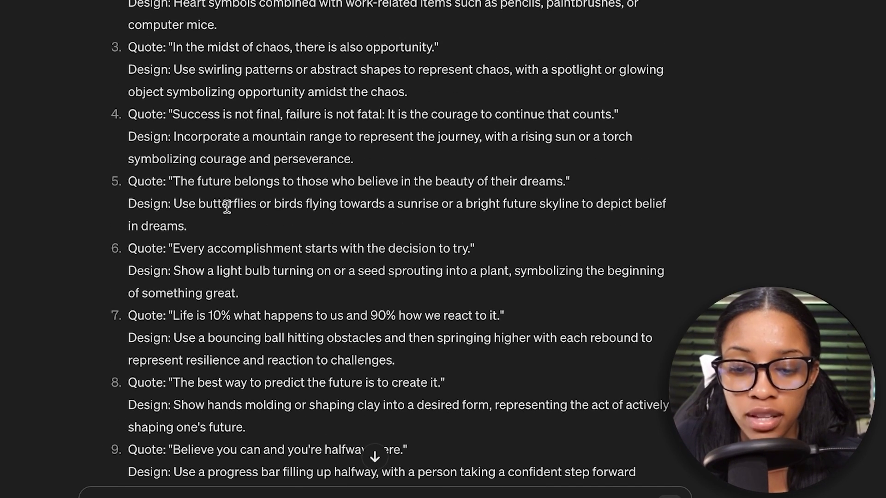
scroll(190, 386, "down", 3)
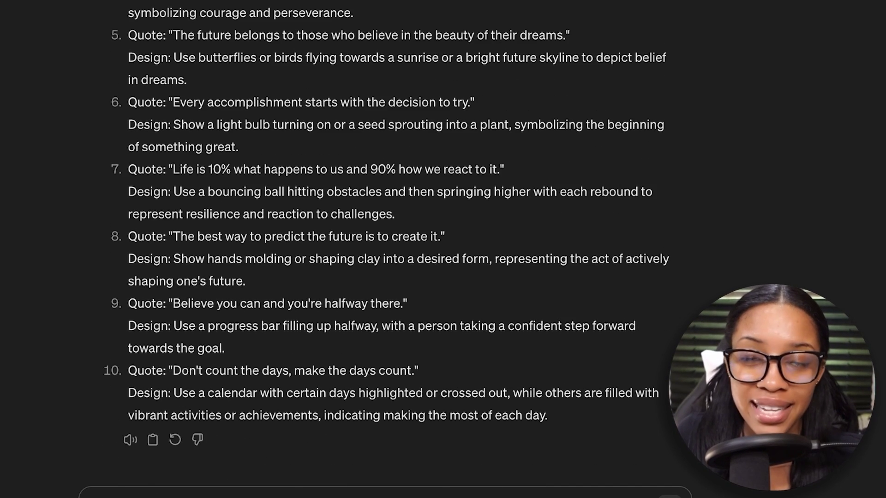
- Resend the earlier prompt with the niche/style placeholder replaced by 'hardworking'
left_click(118, 455)
type("give me 5  (niche/style) quotes ideas  to make into motion graphics and the simple items i can use in the design")
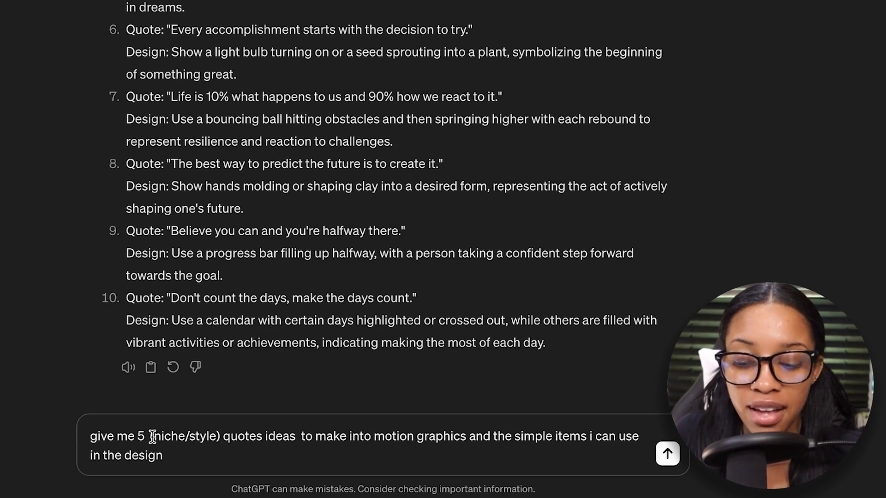
left_click_drag(151, 436, 218, 437)
key("BackSpace")
key("Delete")
type("hardworking")
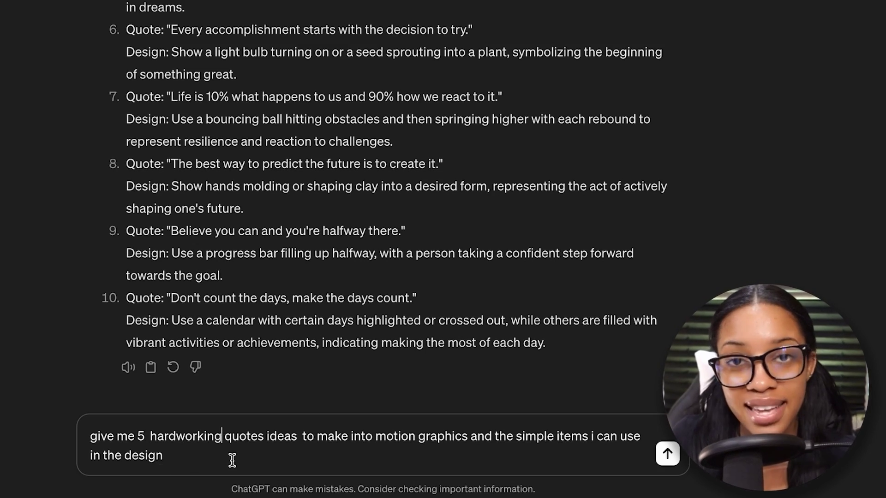
key("Return")
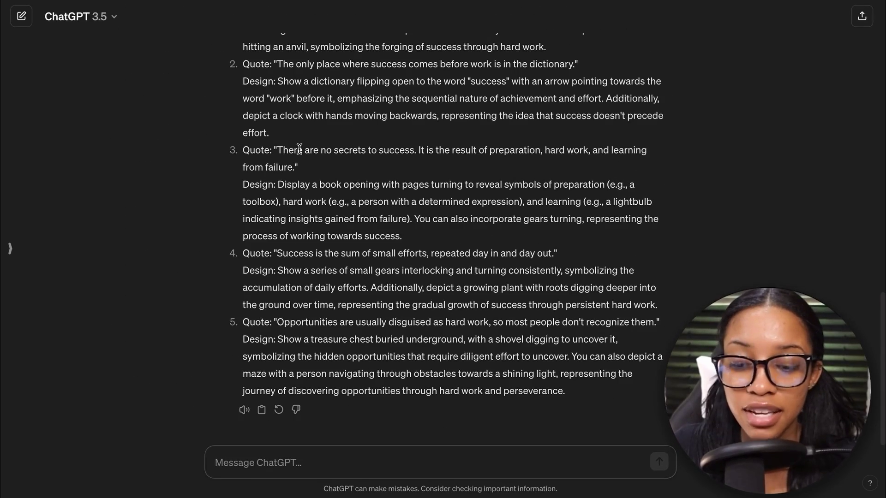
- Select the first hardworking quote's design description in the reply
scroll(299, 149, "up", 3)
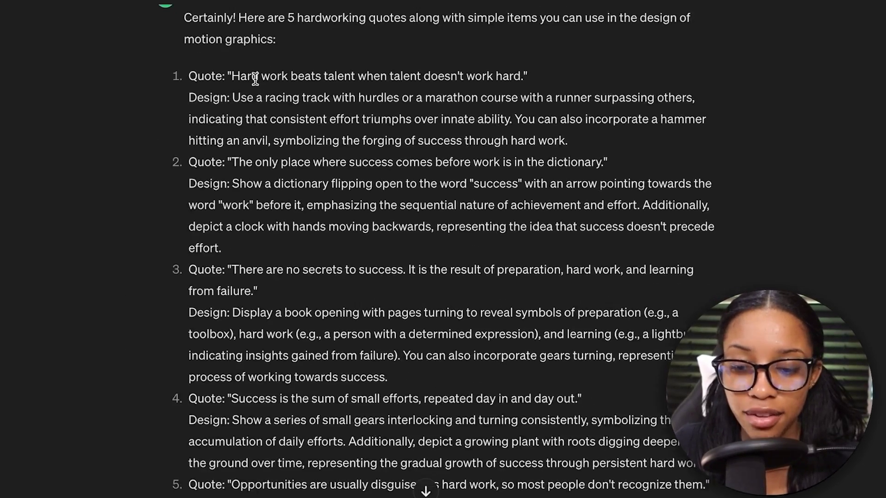
left_click_drag(248, 75, 511, 73)
left_click(246, 112)
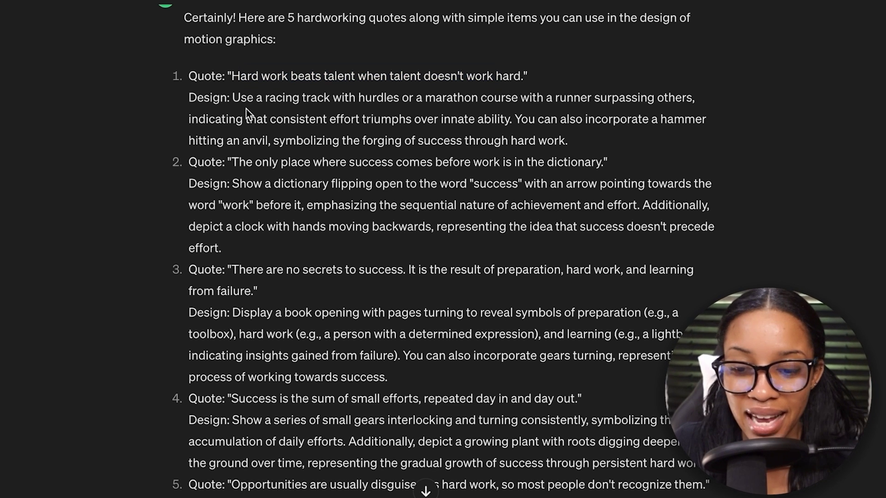
left_click_drag(232, 98, 540, 120)
left_click(257, 106)
left_click_drag(228, 97, 567, 135)
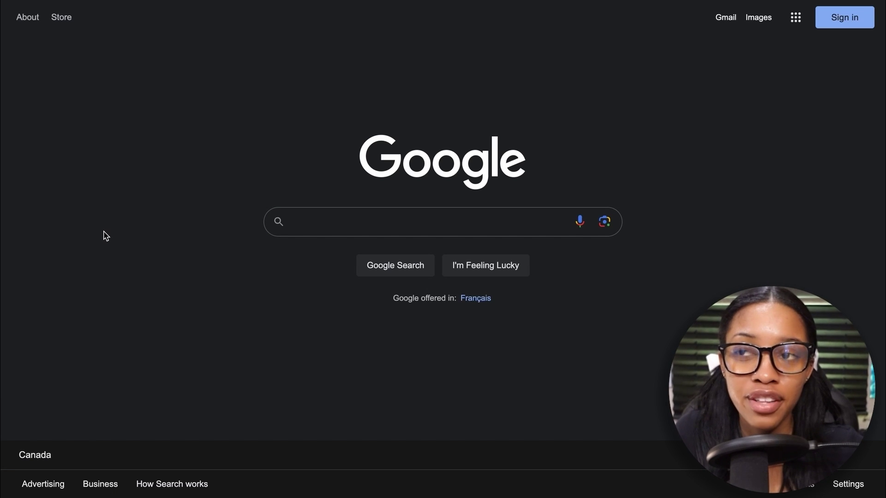
- Search Google Images for 'money mindset motivational quote' and preview the 'Don't let money run your life' image
left_click(310, 229)
type("money mindset motivational quote")
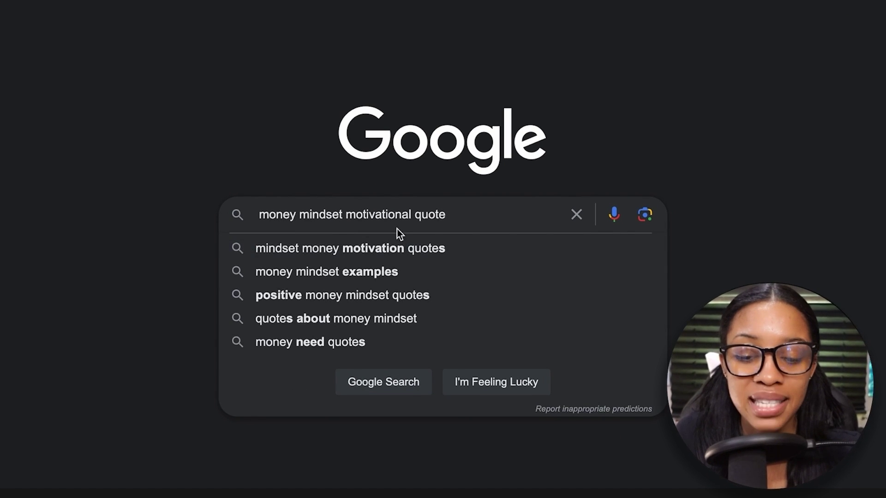
key("Return")
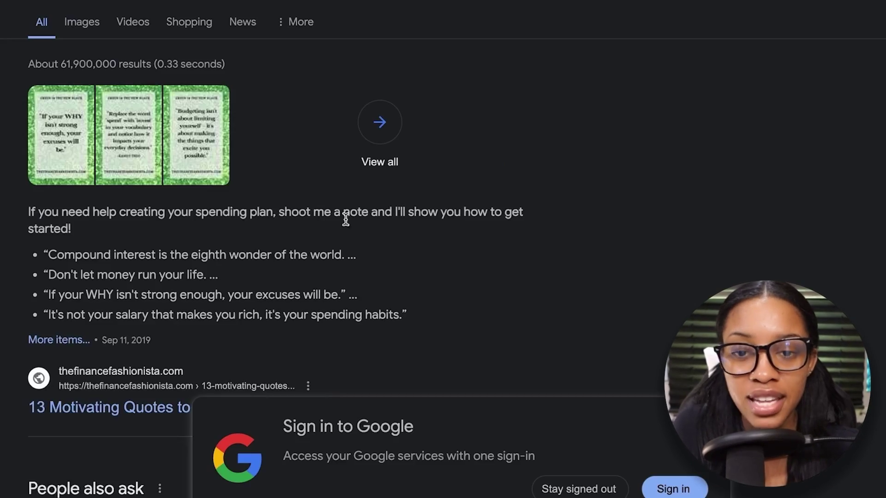
left_click(161, 79)
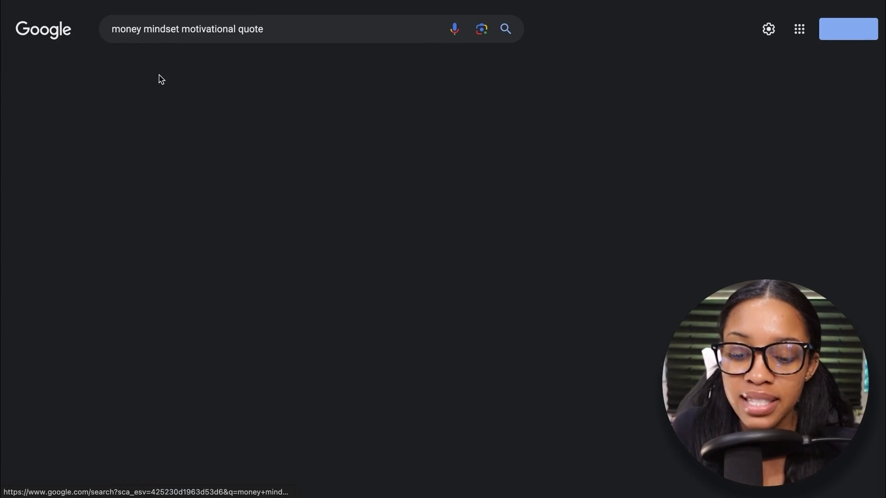
scroll(599, 367, "down", 20)
scroll(599, 368, "down", 5)
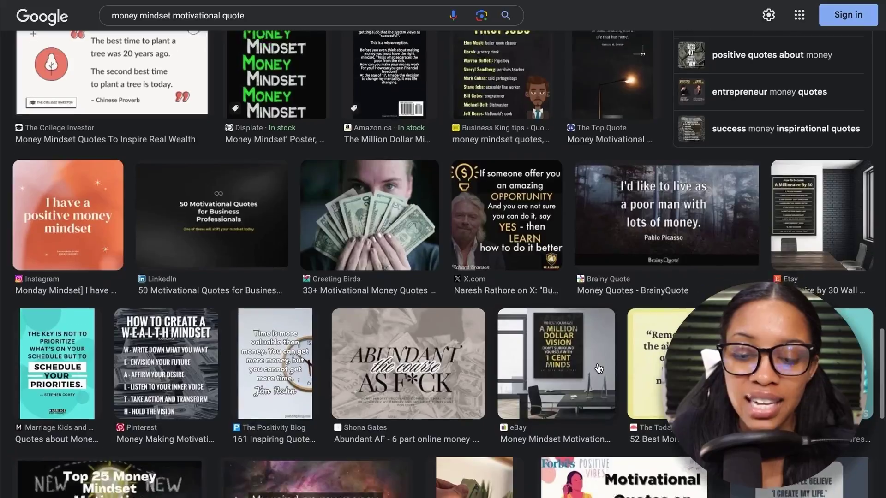
scroll(598, 368, "up", 20)
scroll(514, 247, "down", 1)
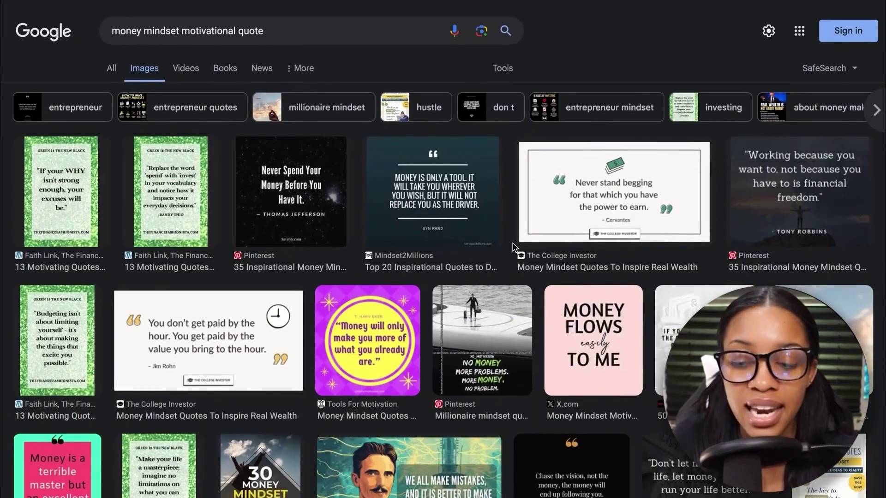
scroll(478, 215, "down", 2)
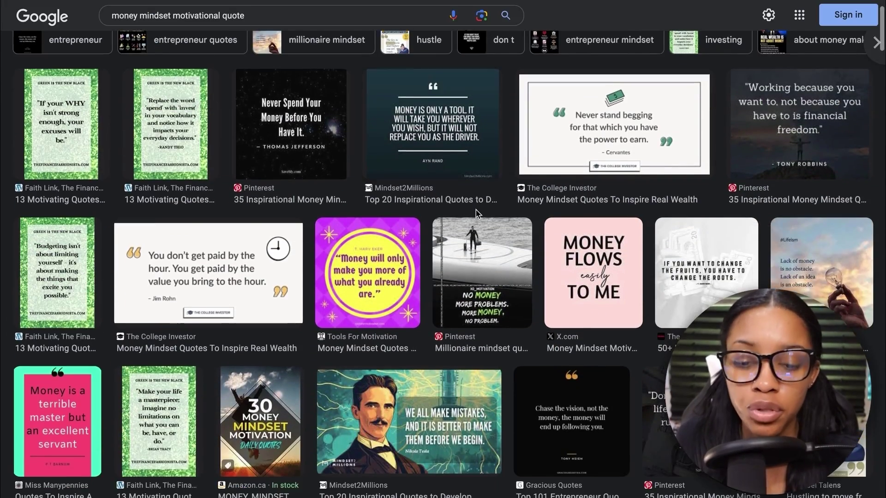
left_click(678, 406)
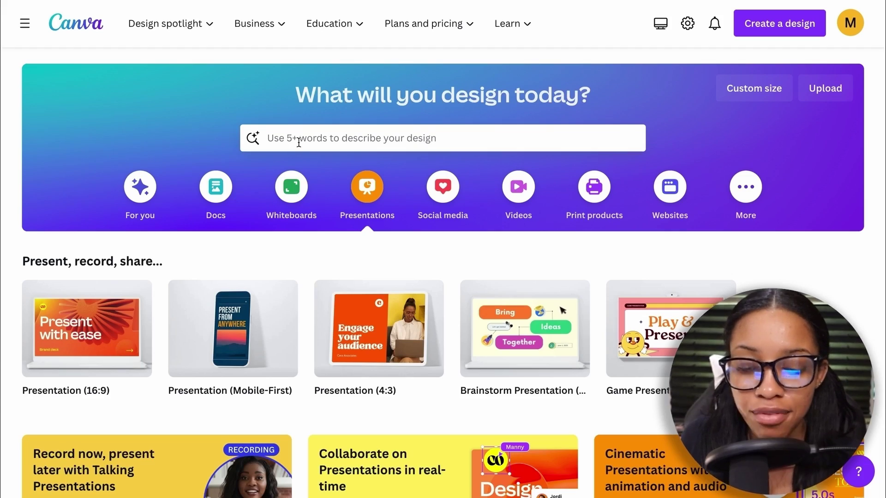
- Create a blank Instagram Reel design from Canva's home search
left_click(298, 143)
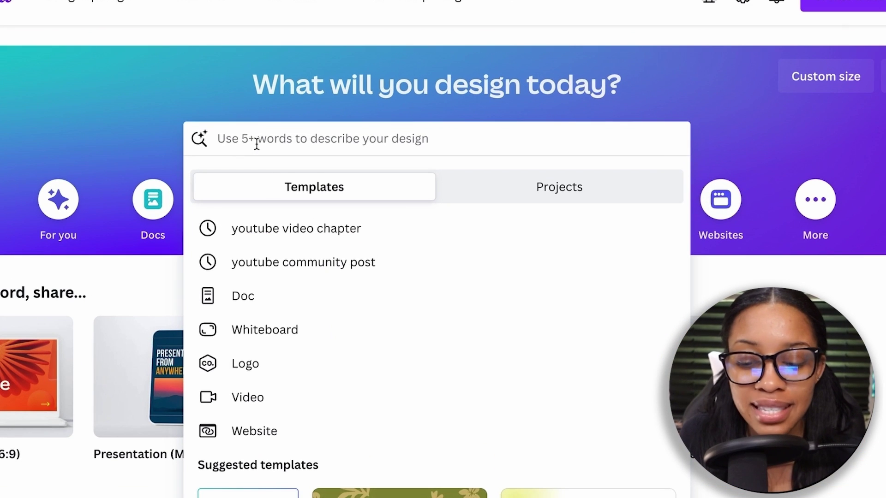
type("instagram reel")
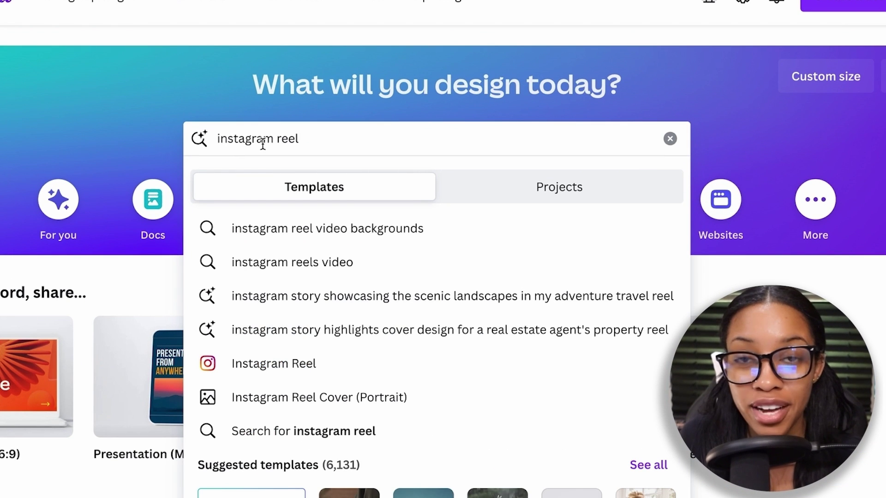
left_click(259, 362)
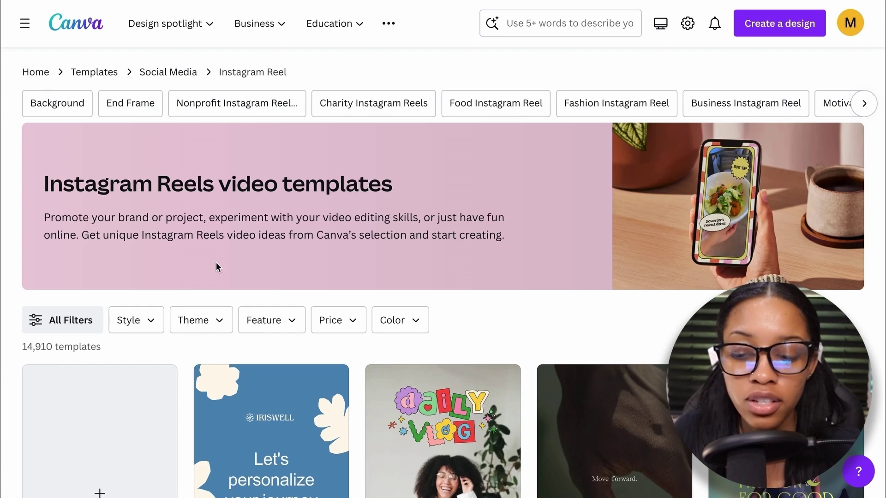
scroll(217, 267, "down", 3)
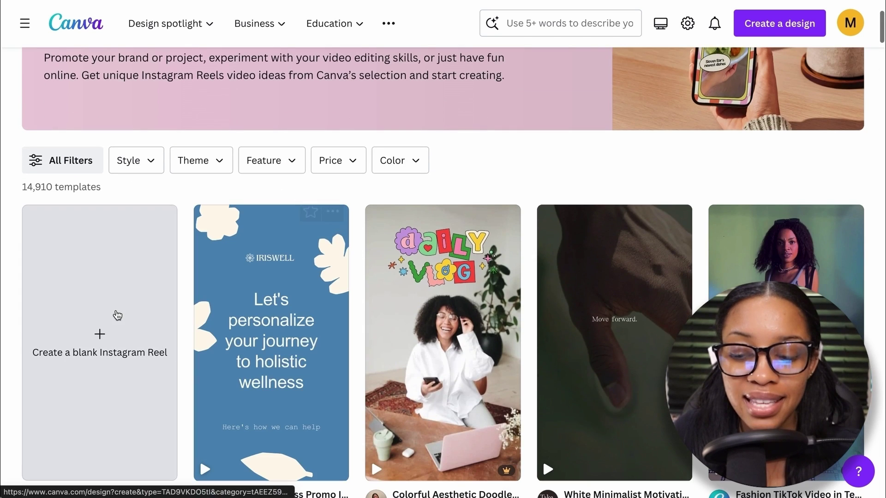
left_click(117, 313)
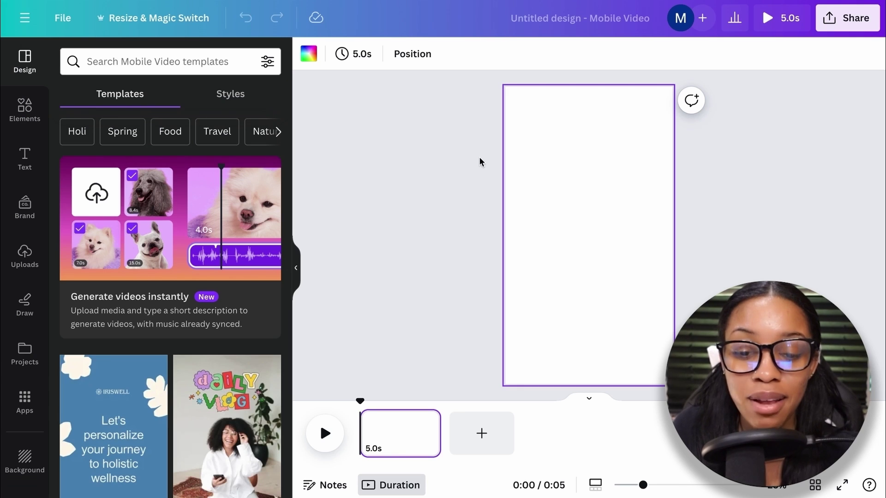
- Add a heading with the pasted money quote, place it high on the page, and set it in Avenir
left_click(24, 159)
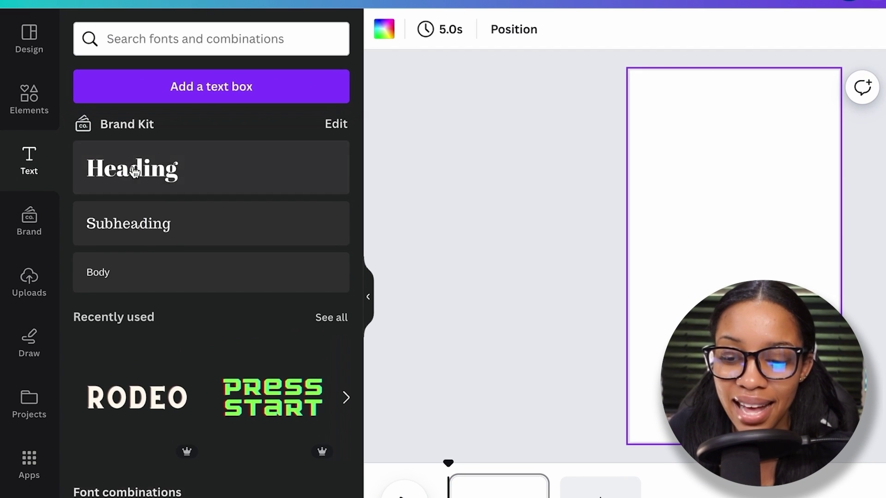
left_click(153, 169)
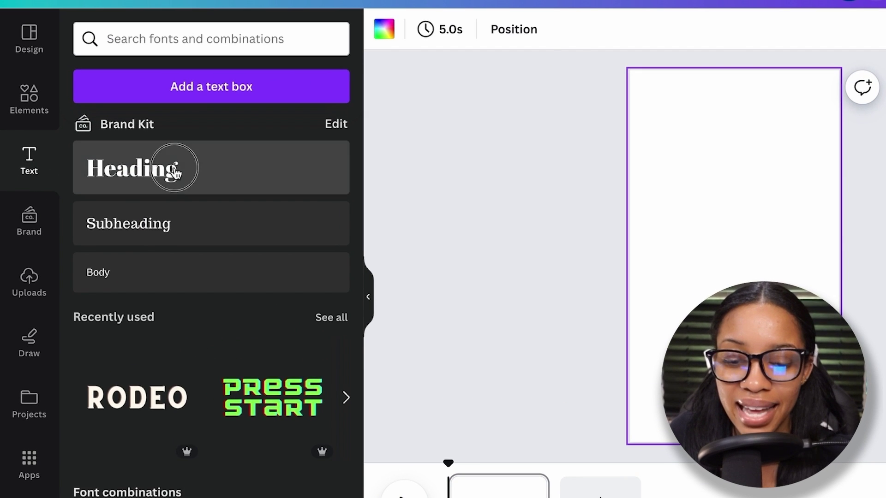
left_click_drag(714, 243, 637, 226)
double_click(713, 238)
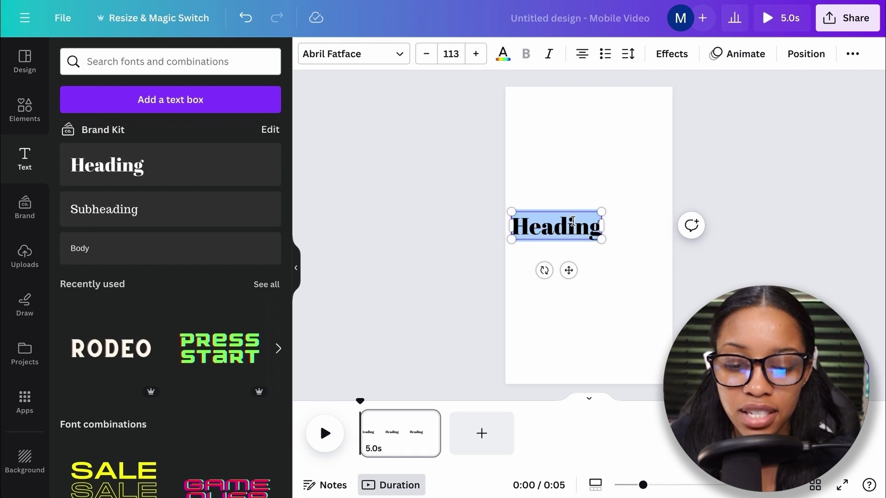
key("BackSpace")
type("dont let money run your life, let money help you")
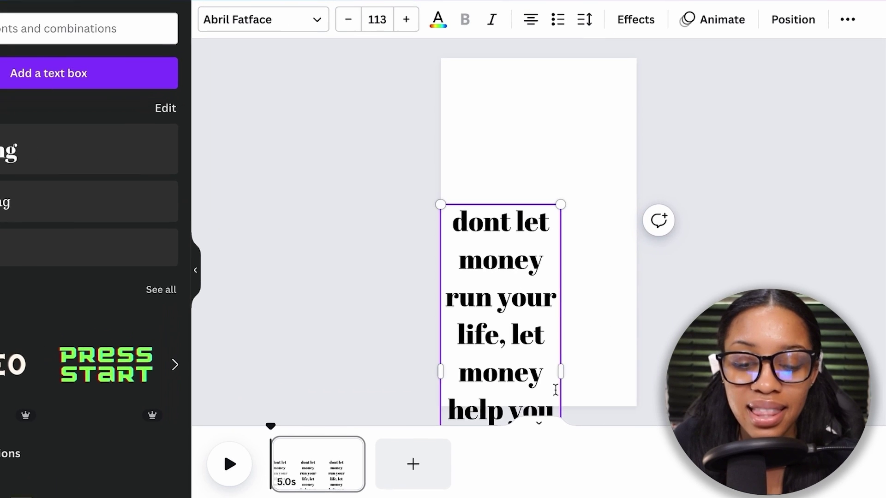
left_click_drag(569, 369, 622, 367)
left_click_drag(586, 229, 586, 142)
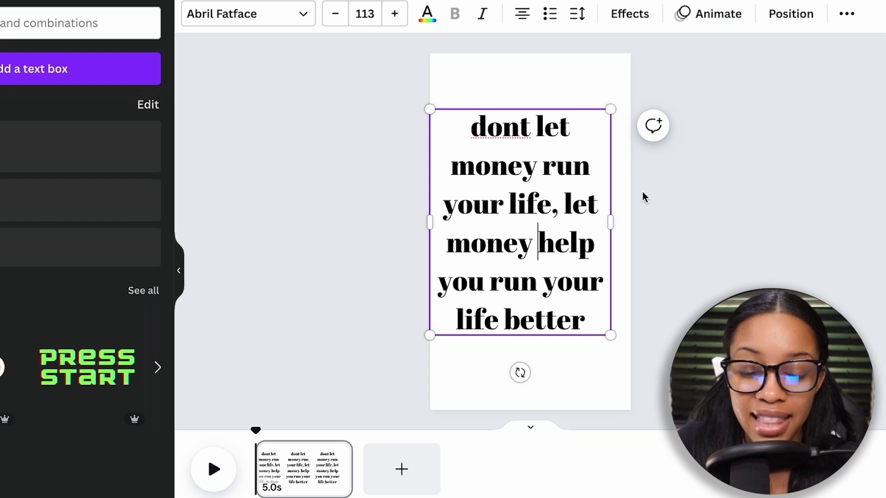
left_click(686, 196)
left_click(546, 251)
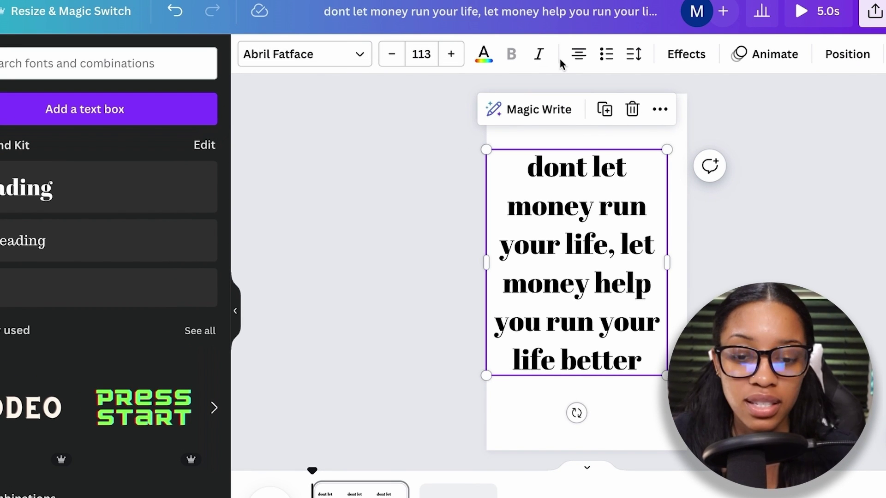
left_click(346, 58)
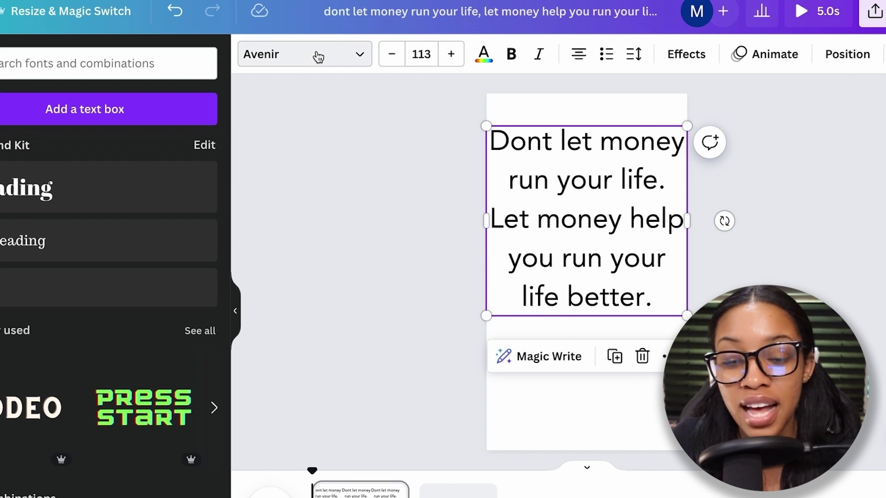
- Make the page background black
left_click(585, 108)
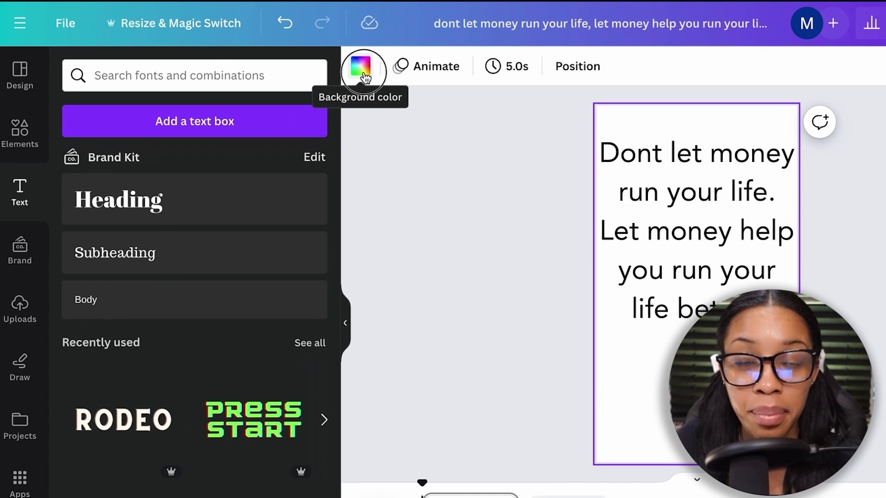
left_click(250, 54)
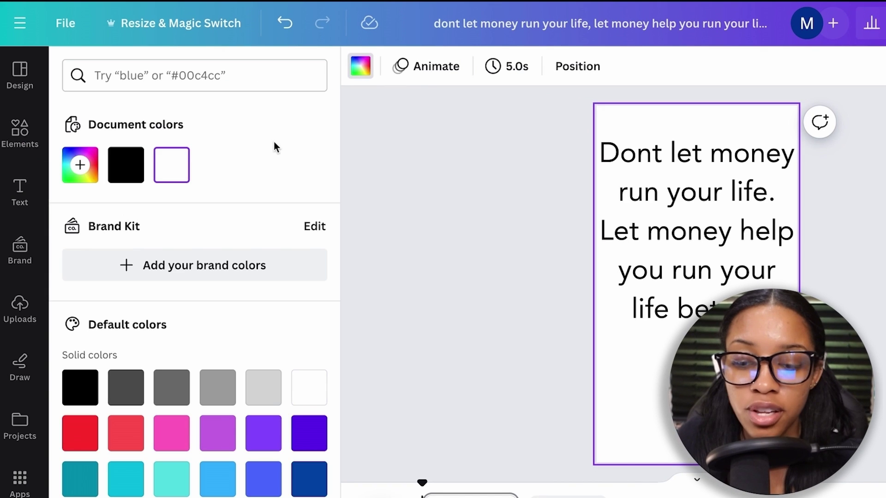
left_click(136, 166)
left_click(535, 201)
left_click(380, 176)
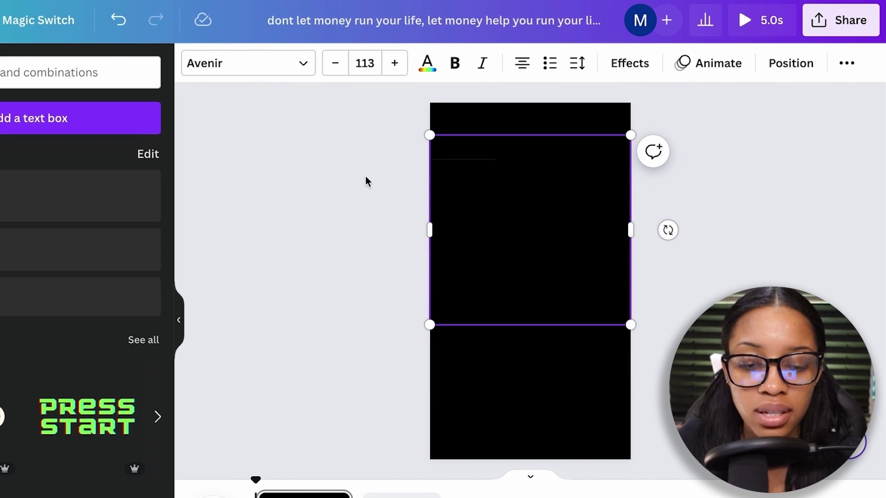
- Colour the quote text white
left_click(513, 189)
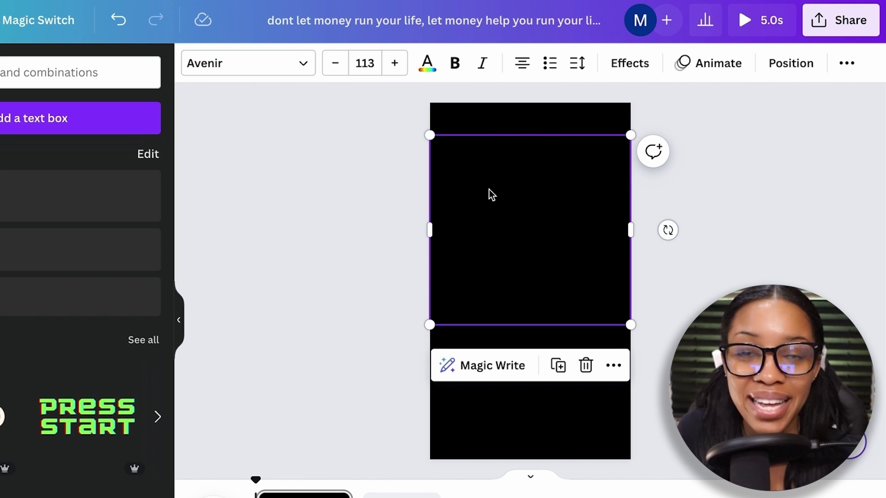
left_click(428, 74)
left_click(143, 385)
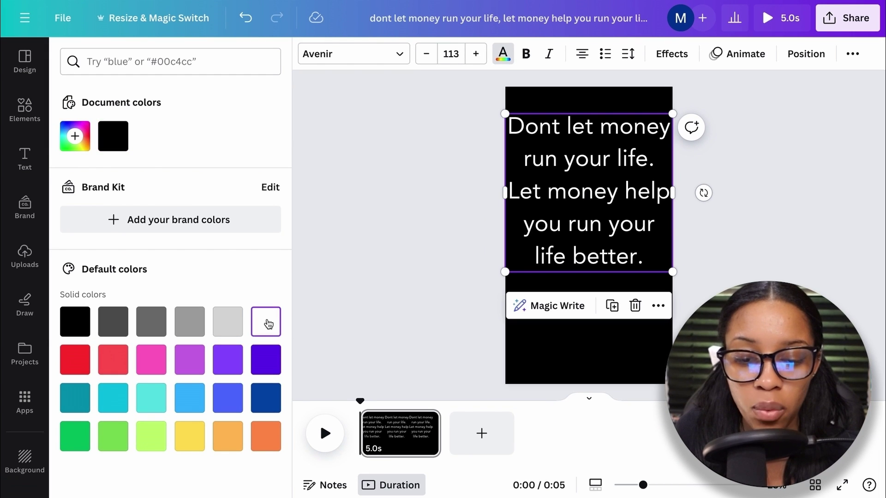
key("Escape")
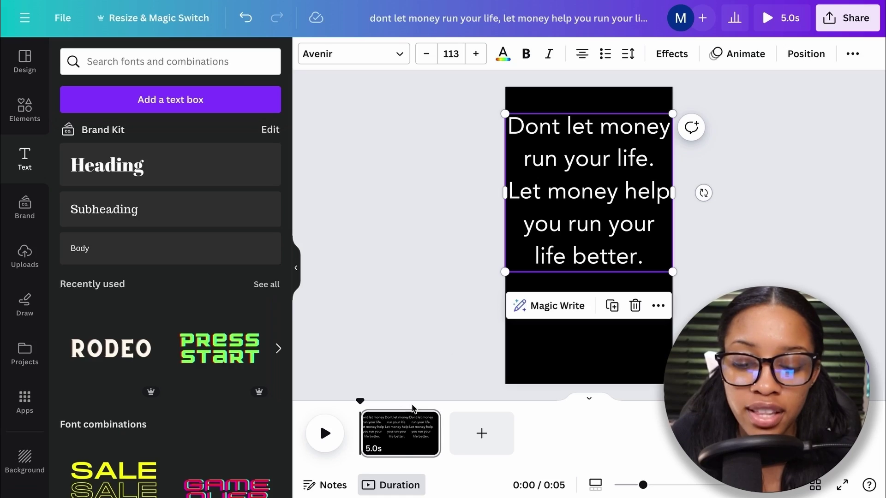
- Duplicate page 1 to create a second 5-second page
mouse_move(426, 424)
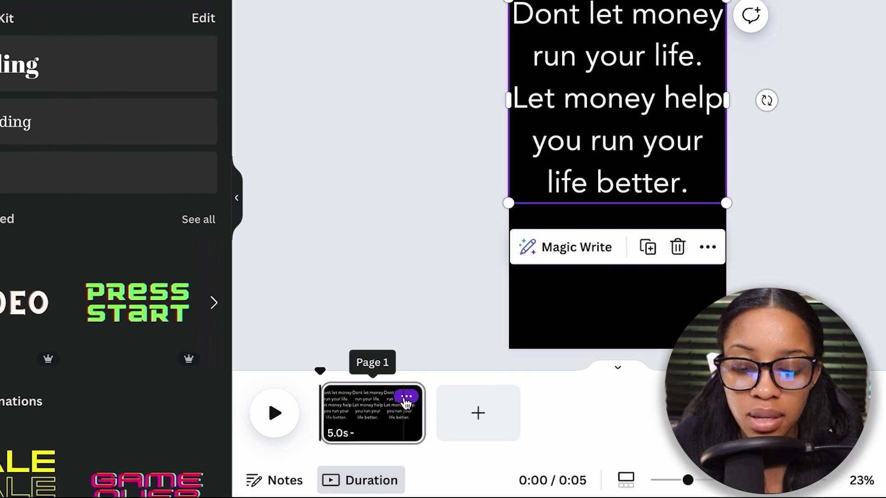
left_click(405, 400)
left_click(450, 121)
left_click_drag(459, 417, 391, 440)
left_click(368, 416)
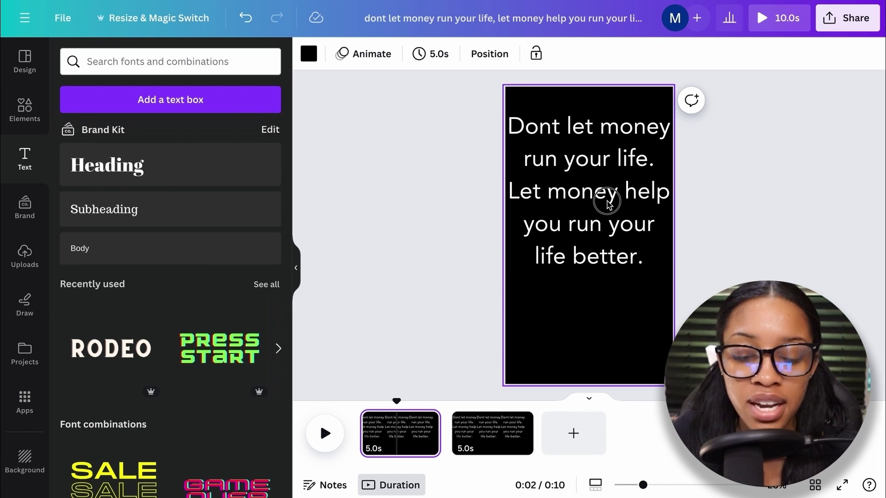
- On page 1, delete the second sentence and shrink the text to 'Dont let money run your life.'
left_click(696, 179)
left_click_drag(651, 253, 518, 198)
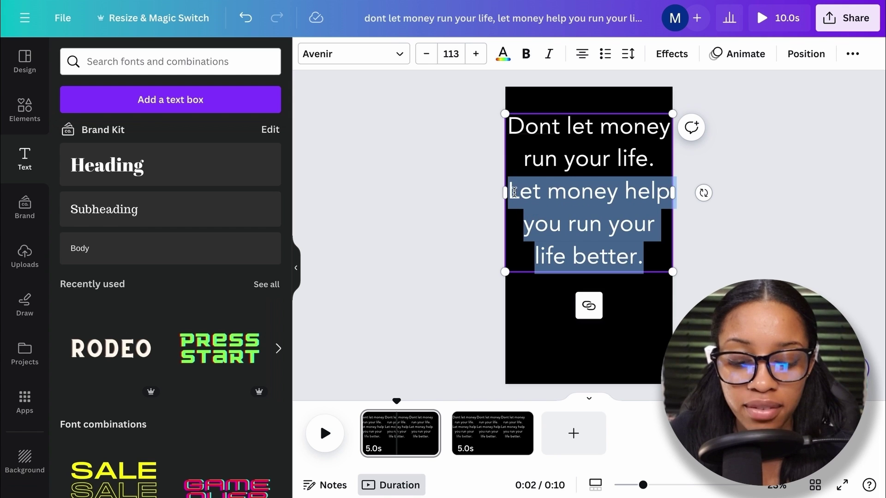
key("BackSpace")
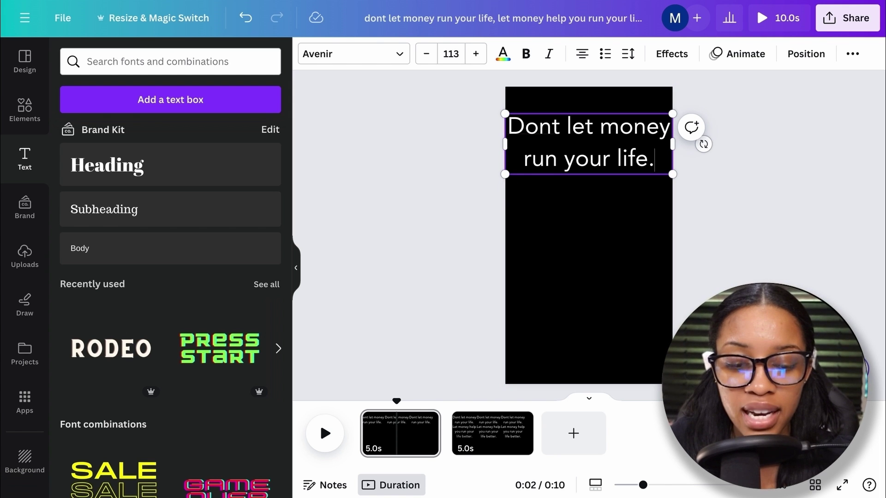
left_click(783, 201)
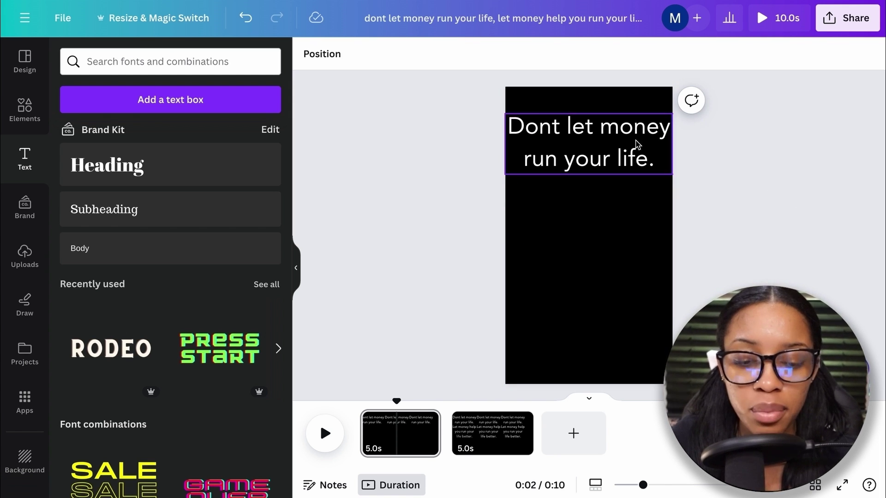
left_click(645, 153)
left_click_drag(672, 114, 674, 160)
left_click(715, 234)
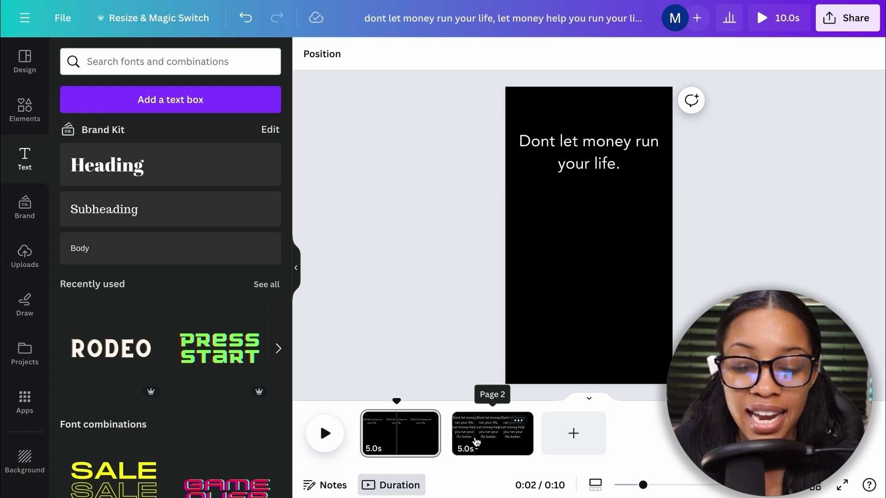
- Cut the first sentence from page 2, leaving 'Let money help you run your life better.'
left_click(487, 442)
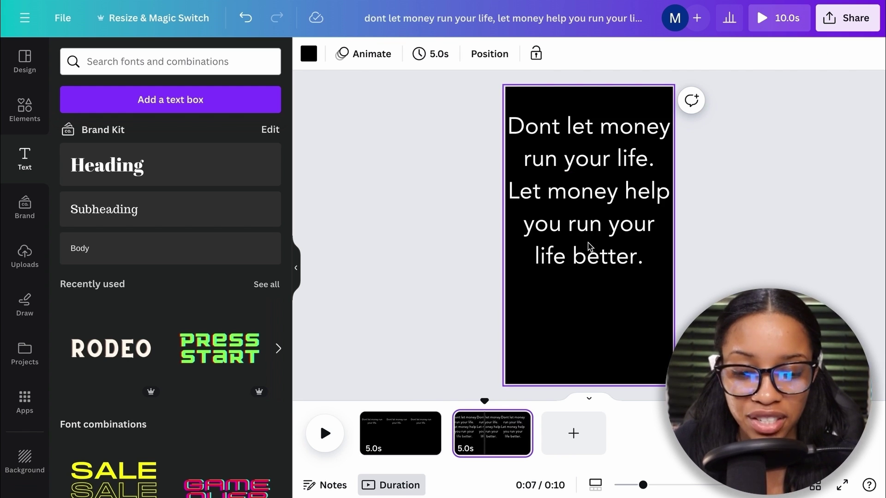
left_click(574, 264)
left_click(661, 165)
left_click_drag(660, 165, 530, 139)
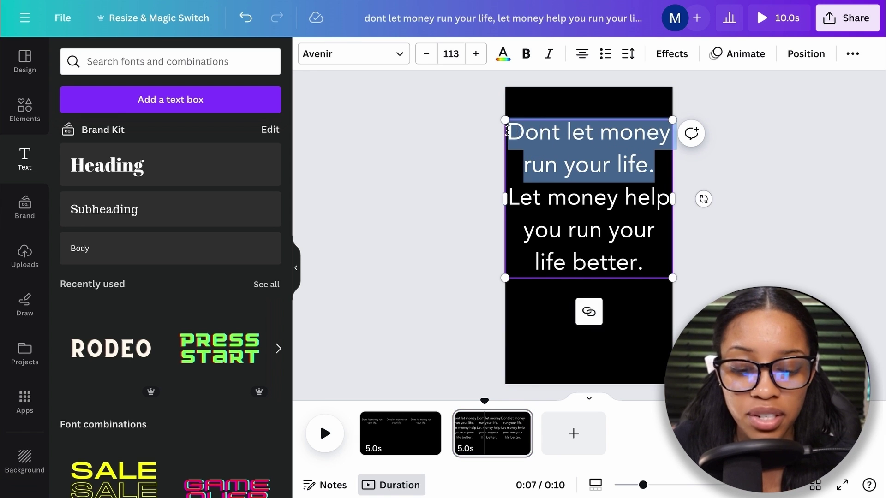
key("ctrl+x")
left_click(400, 433)
key("Page_Down")
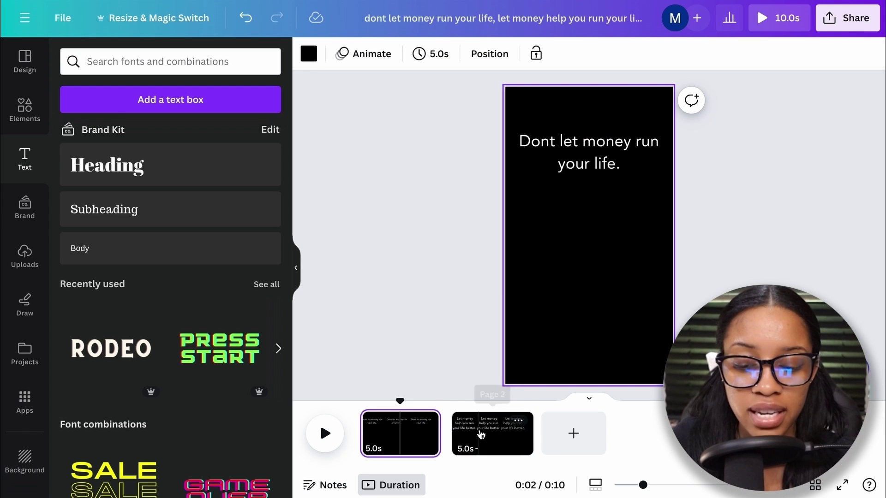
left_click(415, 410)
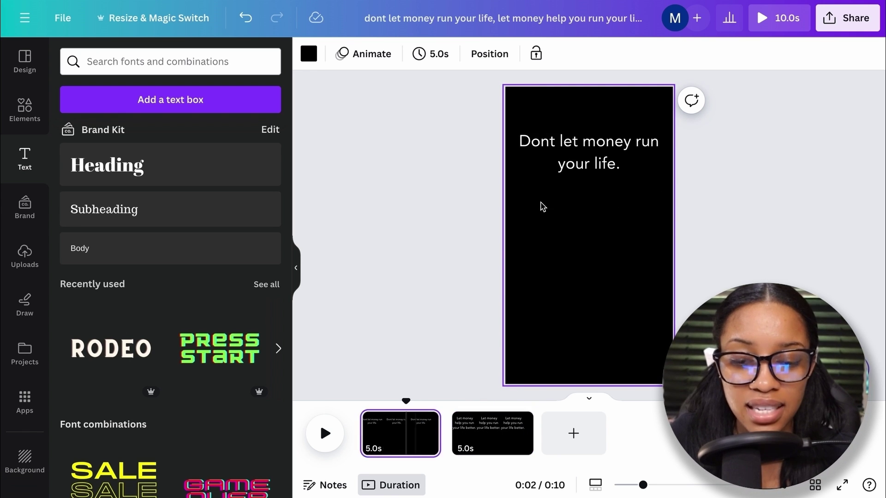
left_click(593, 143)
- Set page 2's quote to font size 77.6 and nudge it slightly lower
left_click(493, 434)
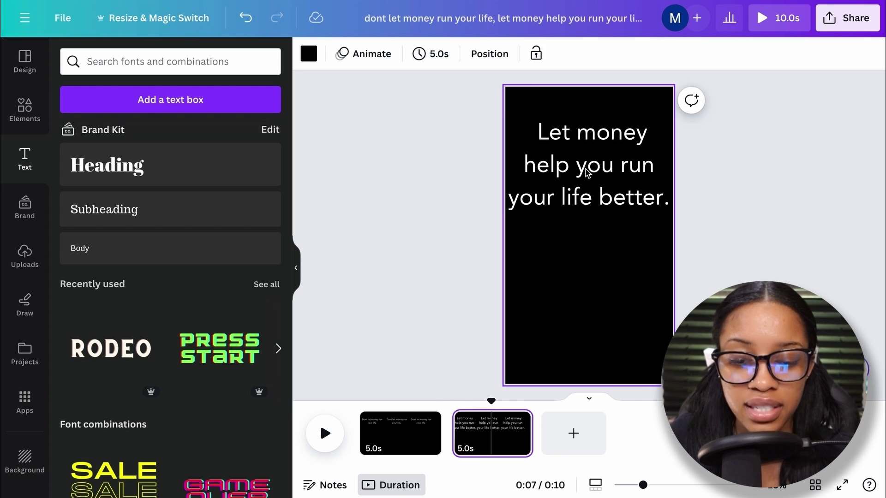
left_click(568, 194)
left_click(456, 54)
type("77.6")
key("Return")
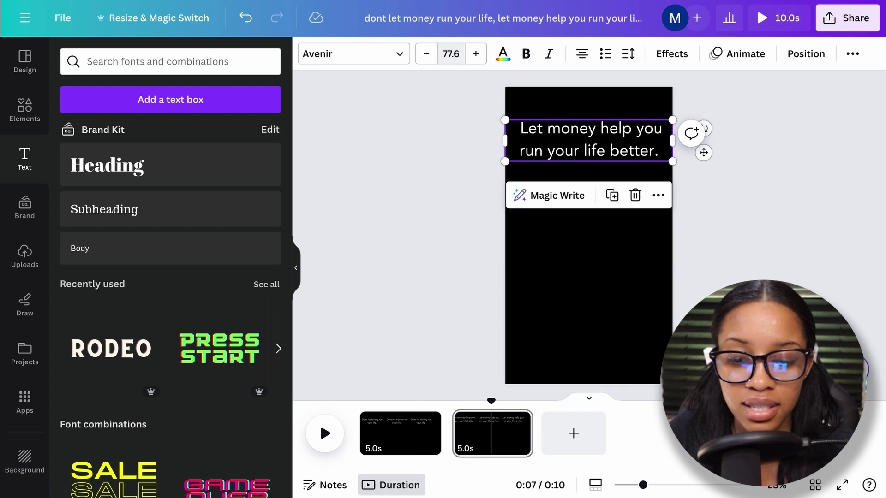
left_click_drag(598, 141, 596, 154)
mouse_move(455, 430)
left_mouse_down()
mouse_move(438, 421)
mouse_move(467, 421)
left_mouse_up()
left_click(392, 421)
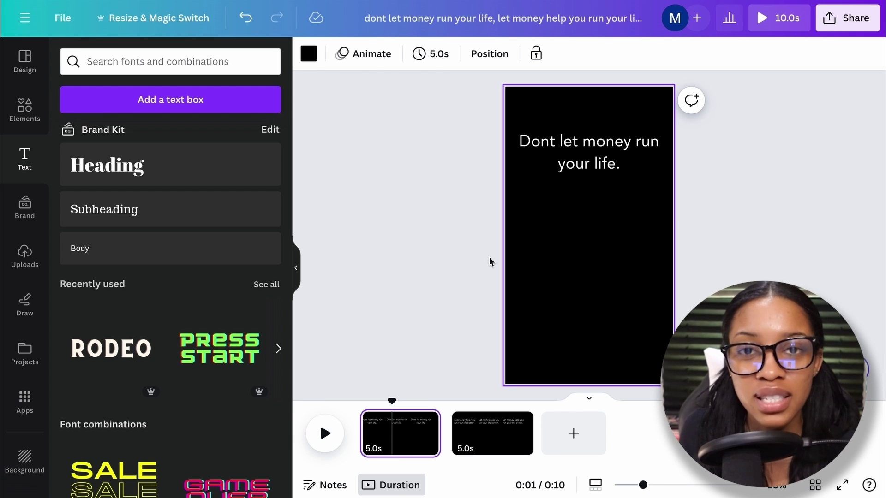
- Search Canva Elements for 'person chasing money'
left_click(41, 107)
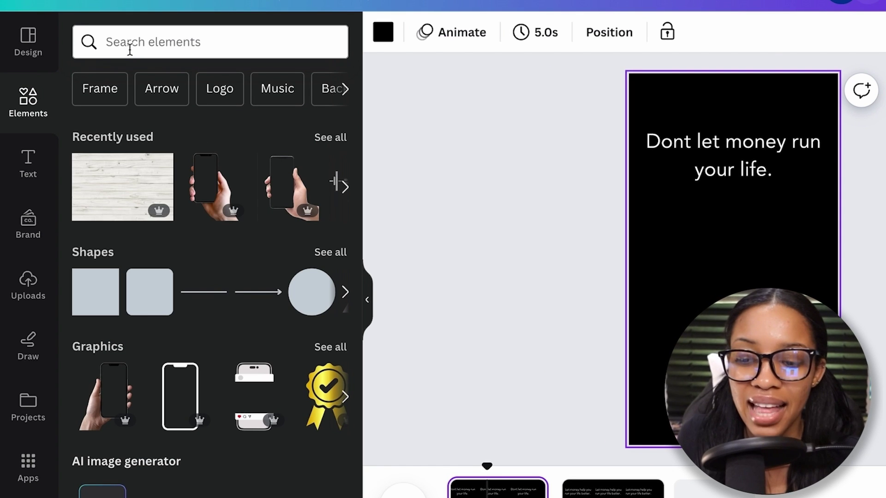
left_click(129, 49)
type("person chasing money")
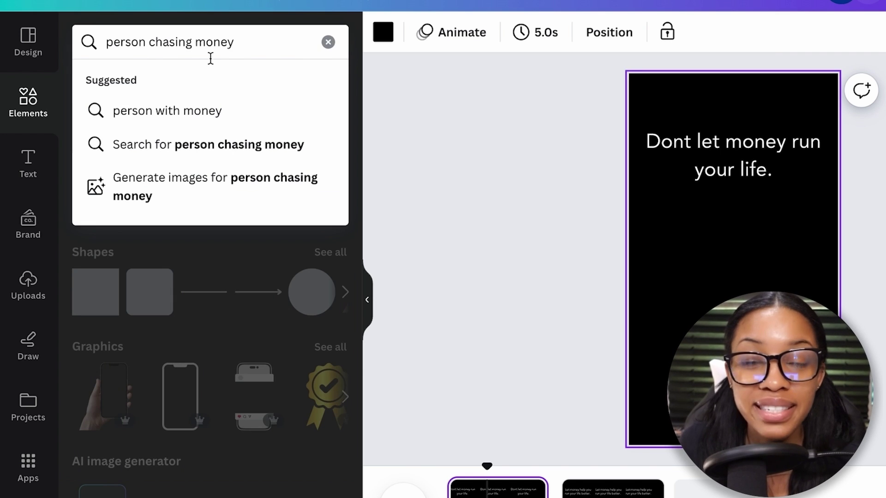
key("Return")
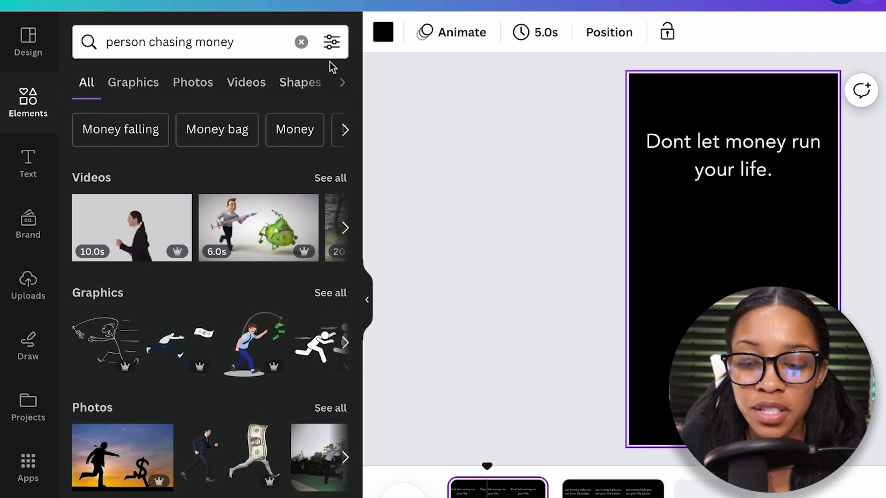
- Filter the results to animated graphics and browse them
left_click(333, 44)
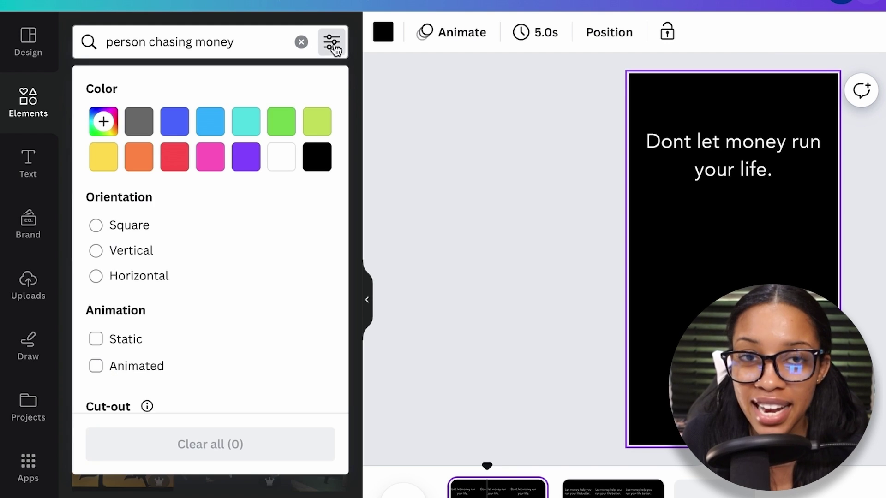
scroll(205, 275, "down", 1)
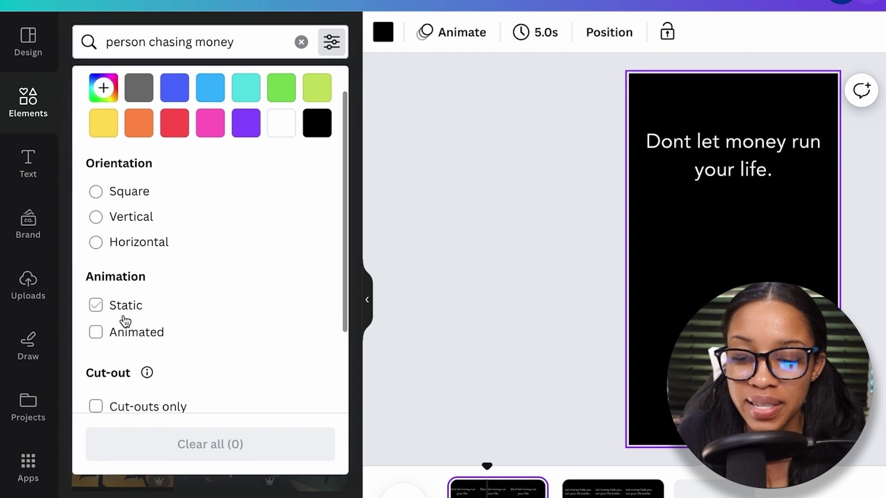
left_click(97, 333)
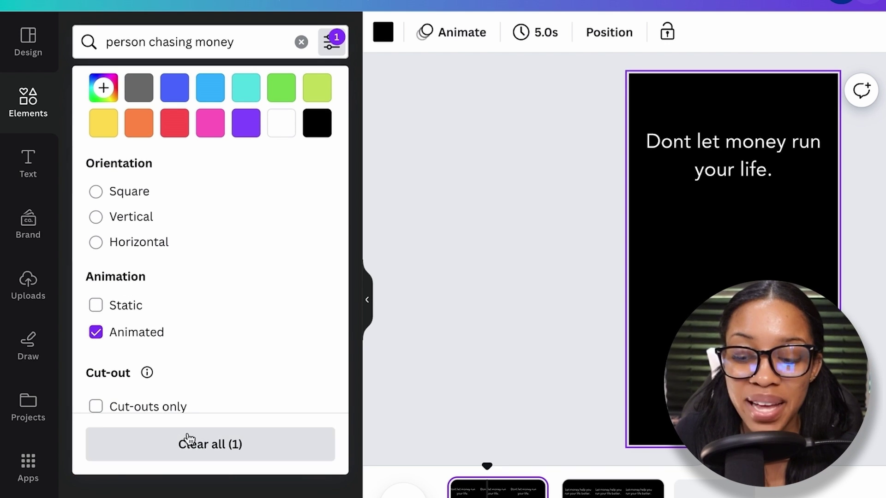
key("Escape")
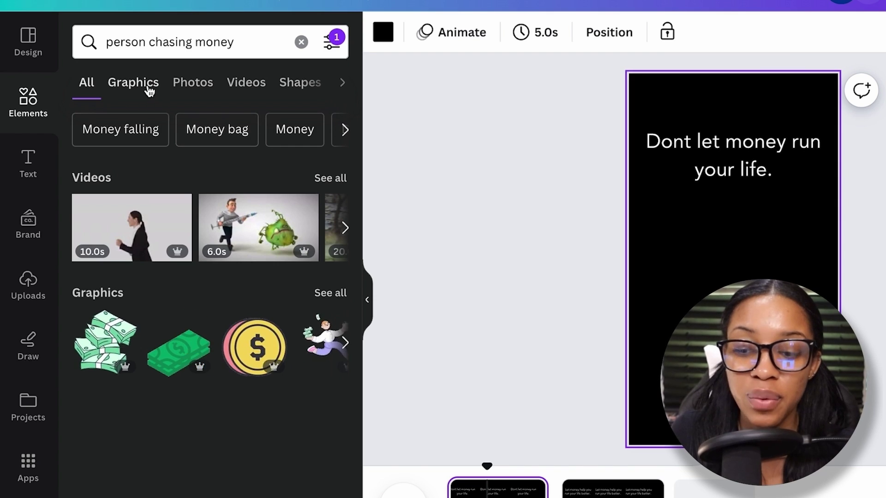
left_click(149, 92)
scroll(248, 405, "down", 3)
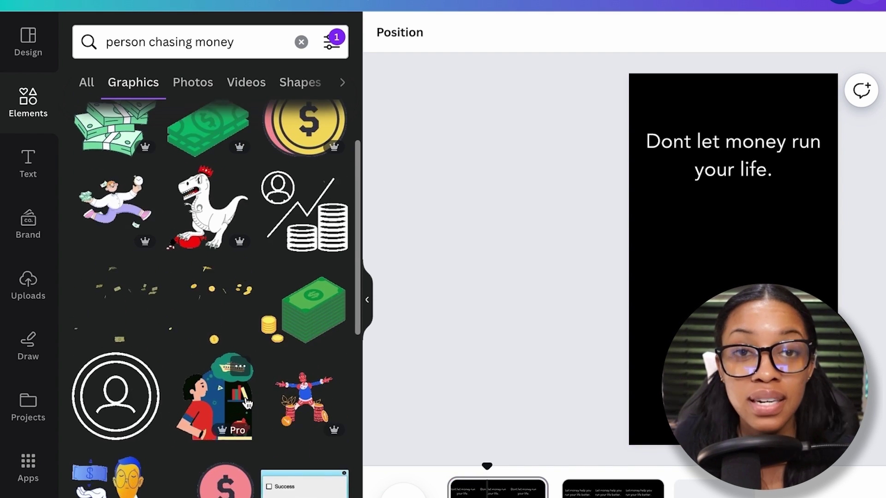
scroll(248, 404, "up", 2)
scroll(247, 405, "down", 5)
scroll(247, 404, "up", 5)
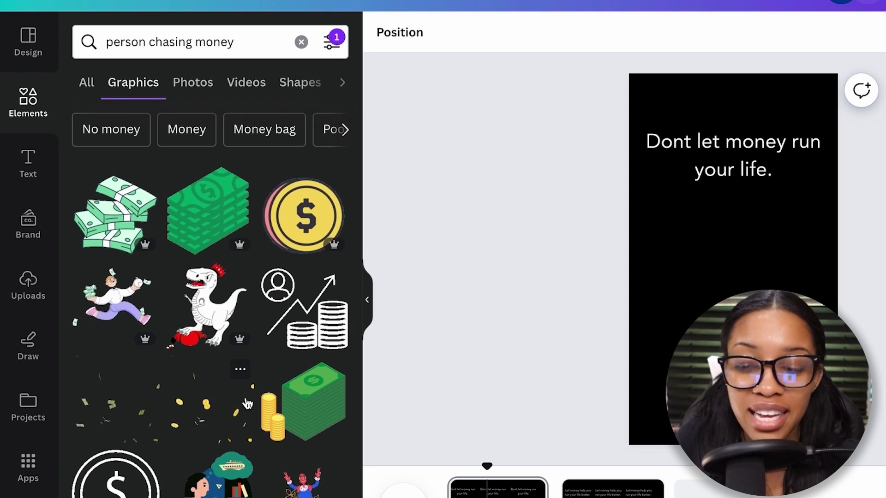
- Search 'lots of money' and place a hand-holding-money figure below page 1's quote
triple_click(245, 43)
type("lots of money")
key("Return")
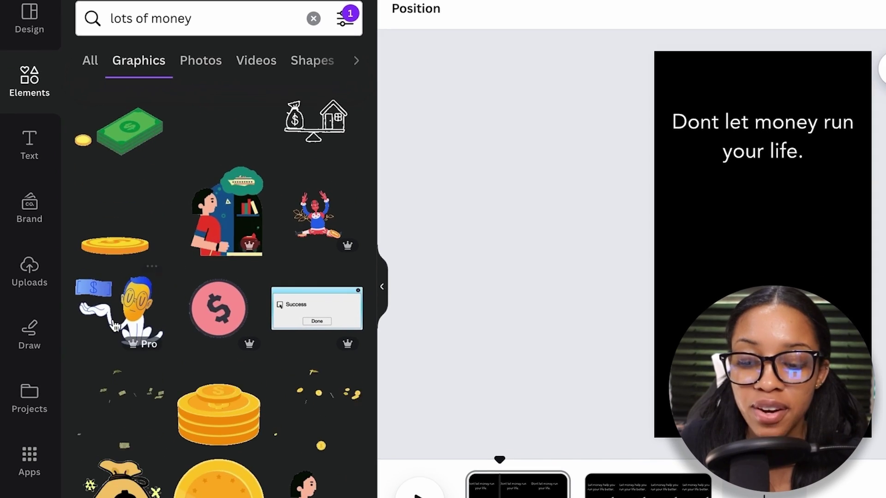
left_click(105, 333)
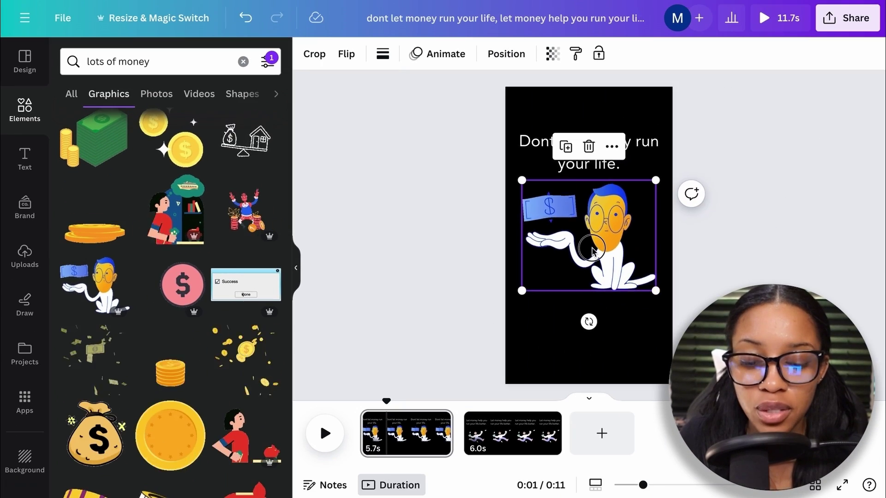
left_click_drag(765, 262, 765, 291)
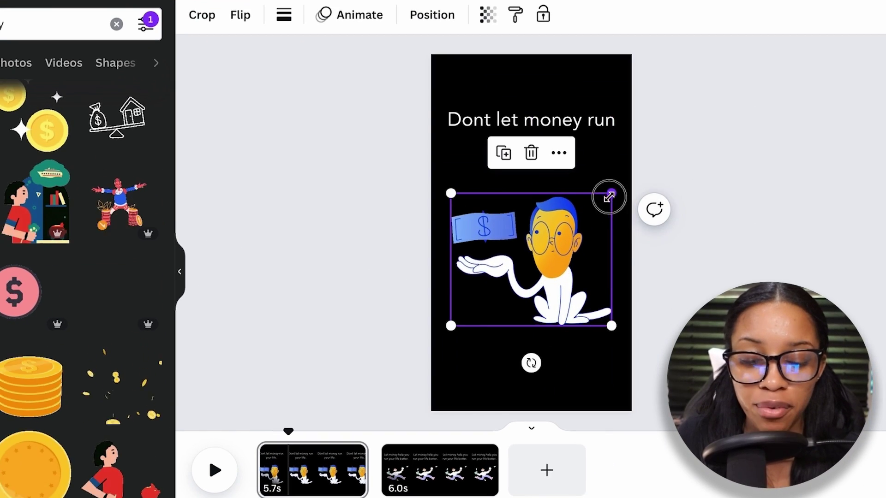
left_click_drag(609, 197, 602, 204)
left_click_drag(512, 257, 510, 257)
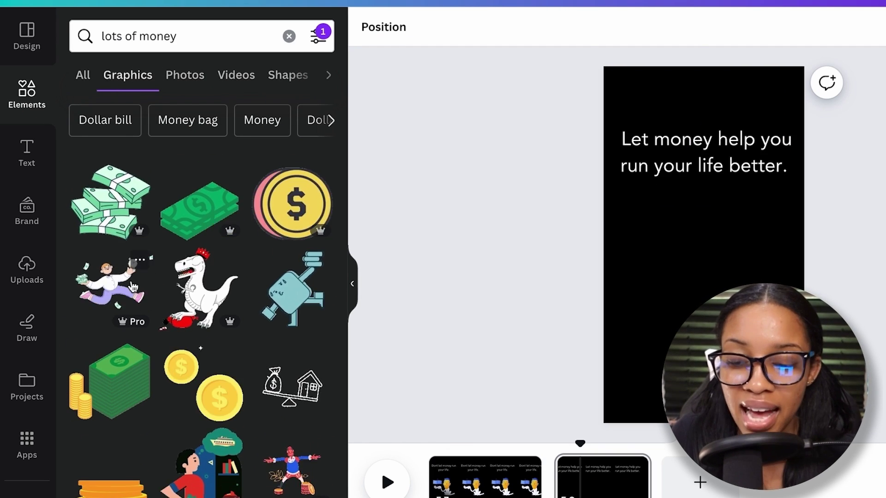
- Add a running man carrying cash, sized and centred below page 2's quote
scroll(133, 287, "down", 3)
scroll(130, 285, "up", 3)
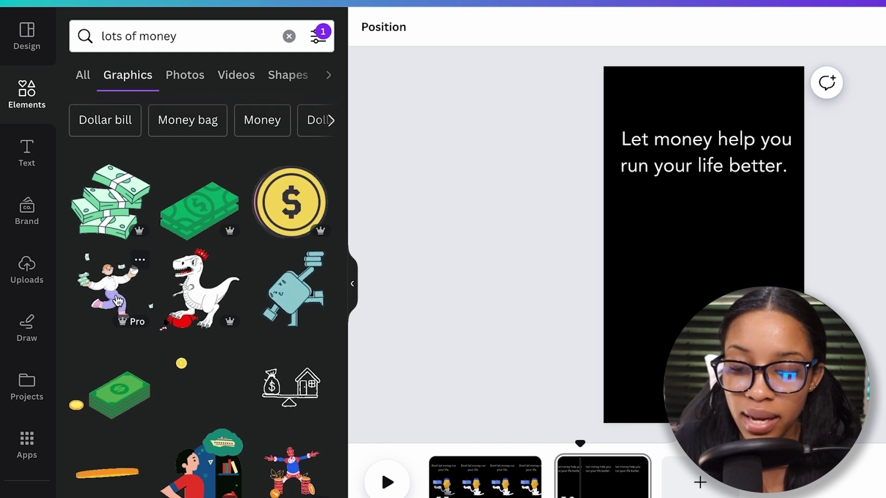
left_click(118, 301)
left_click_drag(550, 248, 551, 282)
left_click_drag(615, 206, 607, 215)
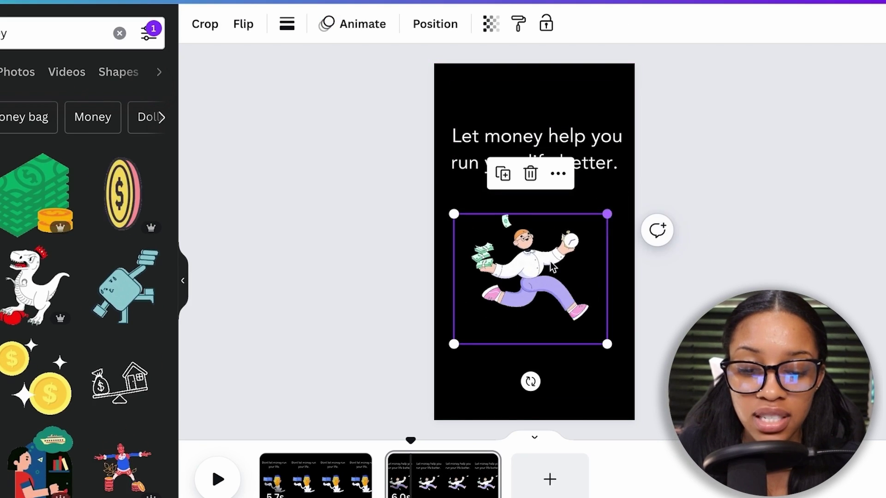
left_click_drag(568, 256, 571, 256)
- Preview playback across both pages starting from page 1
left_click(329, 440)
left_click_drag(329, 439, 349, 456)
left_click(363, 468)
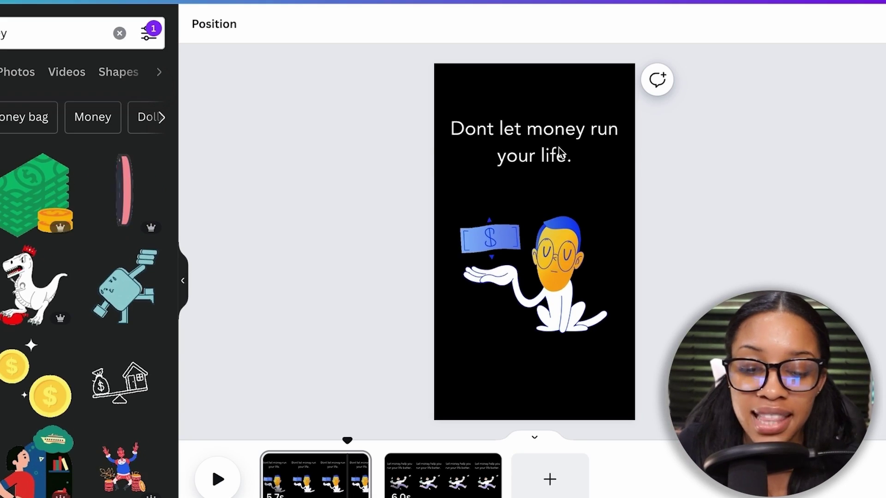
left_click(559, 148)
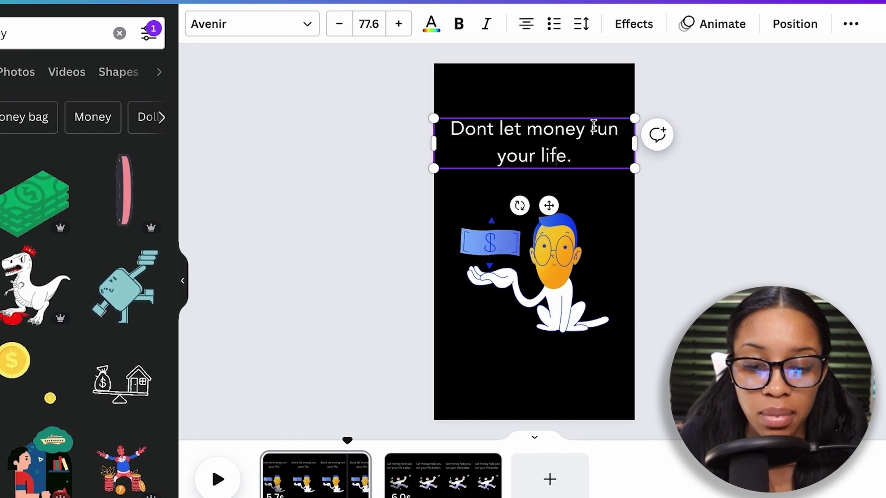
- Make 'run your life.' on page 1 bold and red
left_click_drag(591, 126, 572, 158)
left_click(459, 24)
triple_click(590, 131)
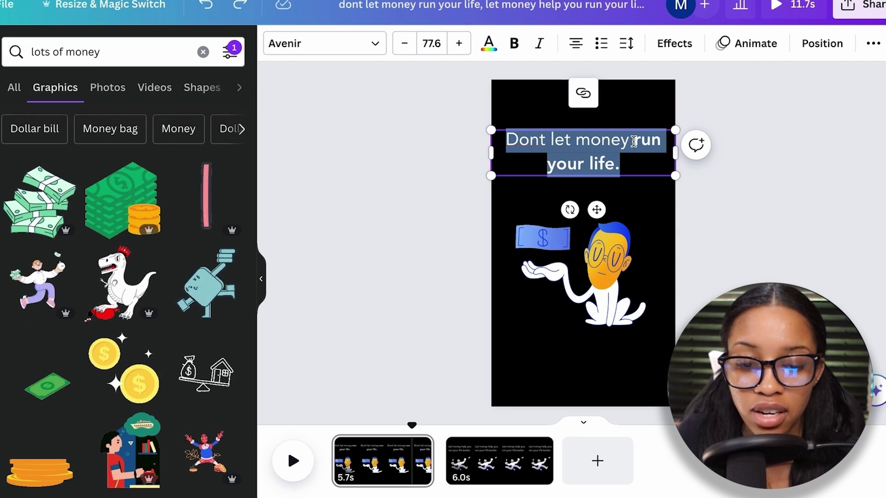
left_click(635, 141)
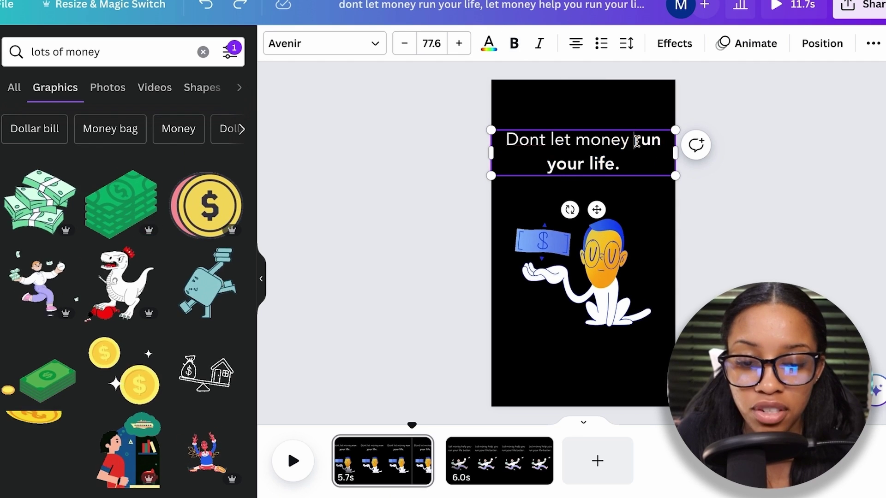
left_click_drag(634, 141, 635, 160)
left_click(489, 42)
left_click(16, 375)
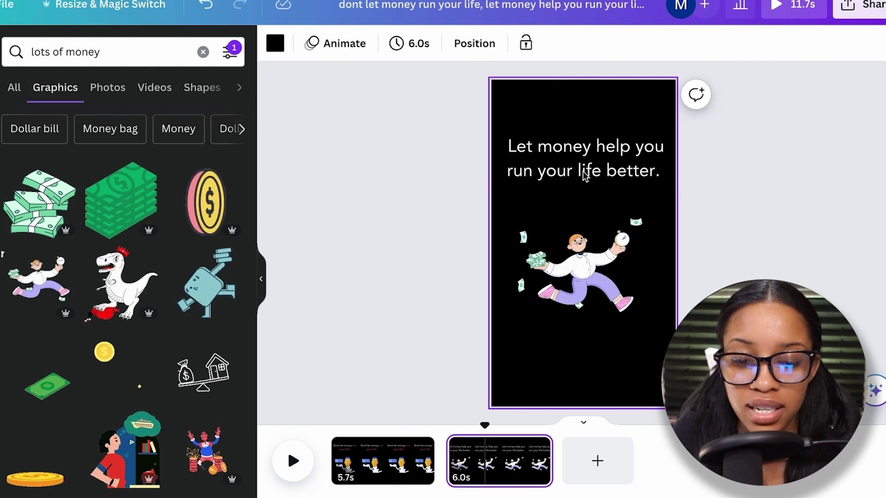
- Make 'better.' on page 2 bold and red
left_click(585, 176)
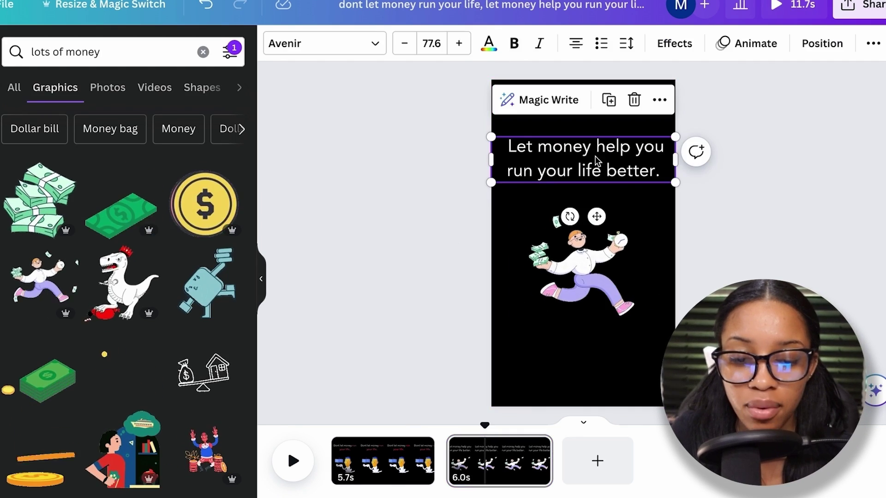
left_click_drag(606, 171, 661, 172)
left_click(516, 43)
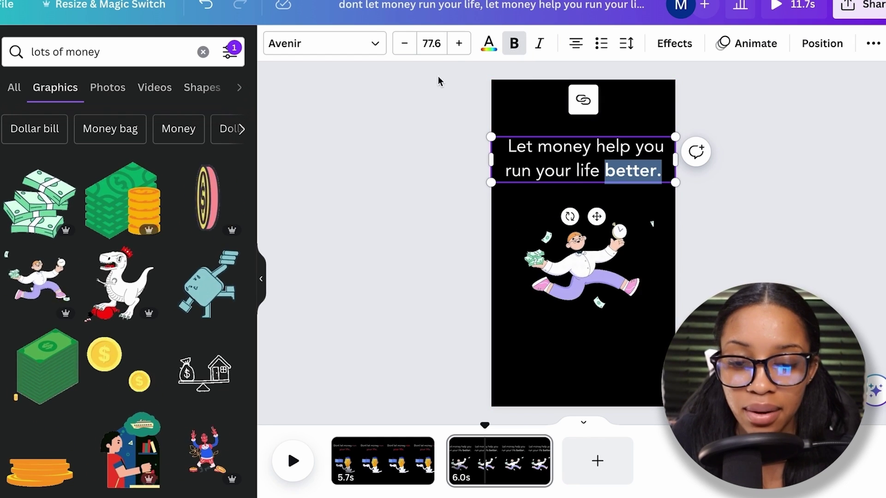
left_click(489, 43)
left_click(15, 380)
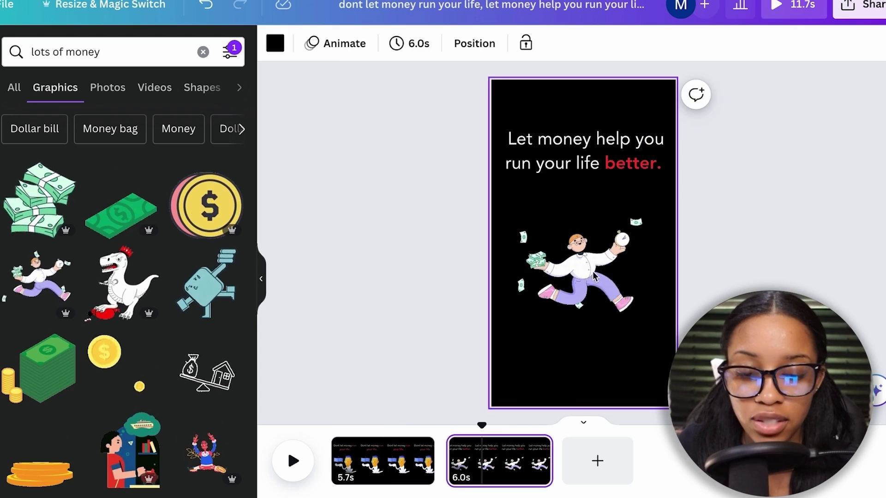
- Enlarge the page-1 money figure slightly and preview the first page
left_click(594, 276)
left_click_drag(653, 213, 667, 204)
mouse_move(629, 265)
left_mouse_down()
mouse_move(621, 262)
mouse_move(626, 251)
left_mouse_up()
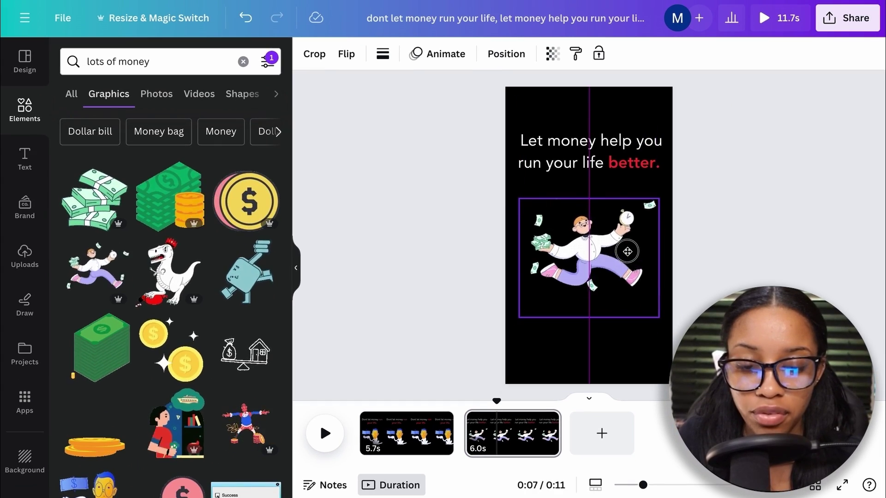
left_click_drag(496, 401, 435, 404)
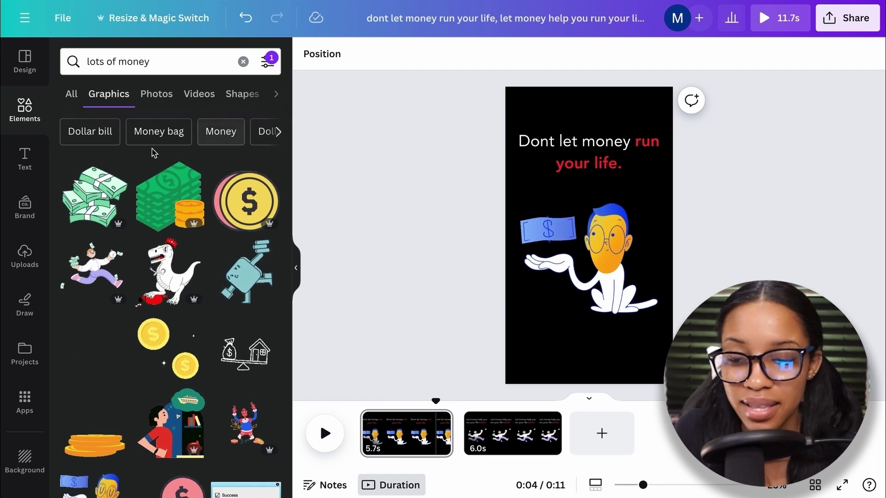
- Search elements for 'gradient' with the animated-only filter cleared
left_click(157, 62)
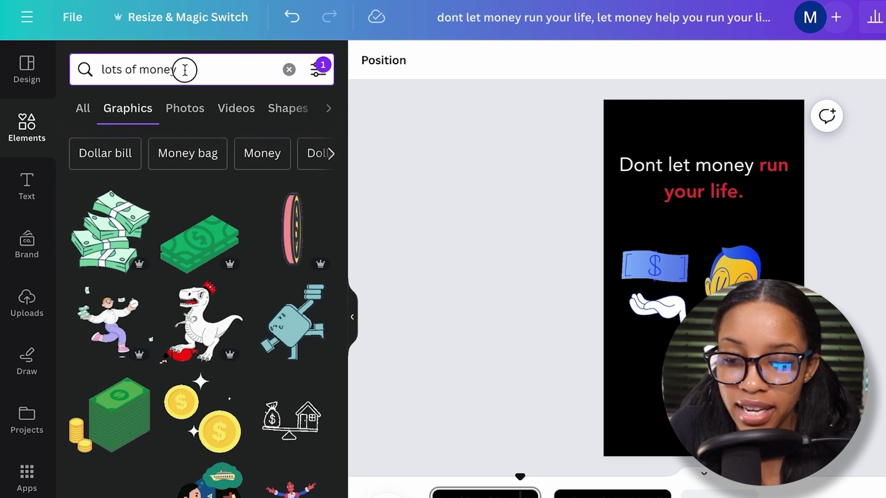
left_click_drag(184, 70, 65, 70)
type("gr")
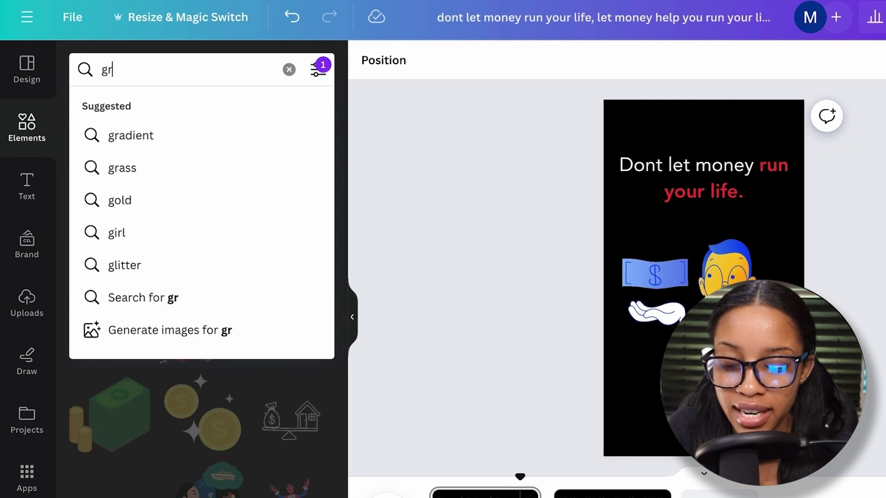
left_click(131, 134)
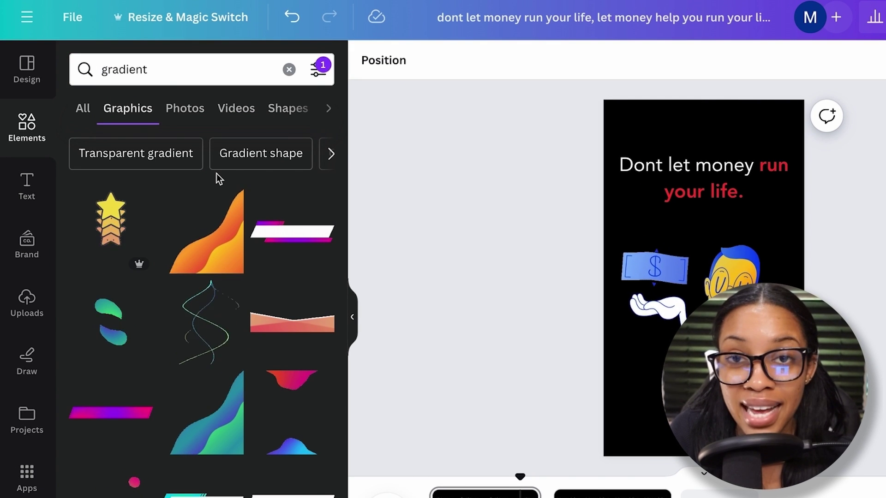
left_click(318, 72)
left_click(210, 457)
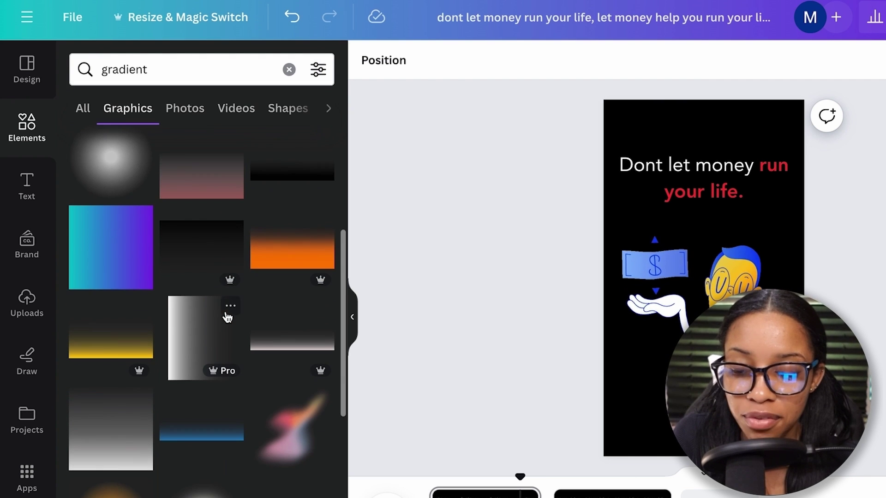
scroll(202, 386, "down", 3)
- Add the red gradient to page 1, rotate and stretch it, and send it to back
left_click(292, 405)
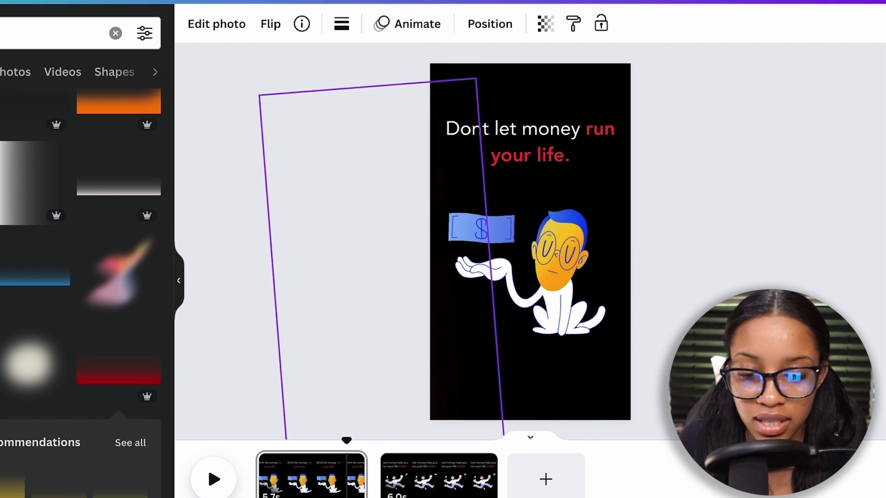
left_click_drag(236, 271, 240, 258)
left_click_drag(401, 152, 554, 143)
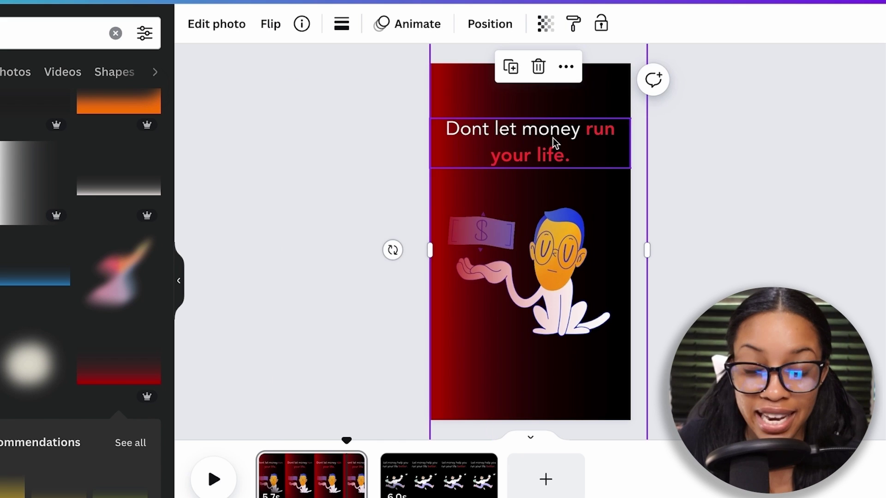
left_click(569, 68)
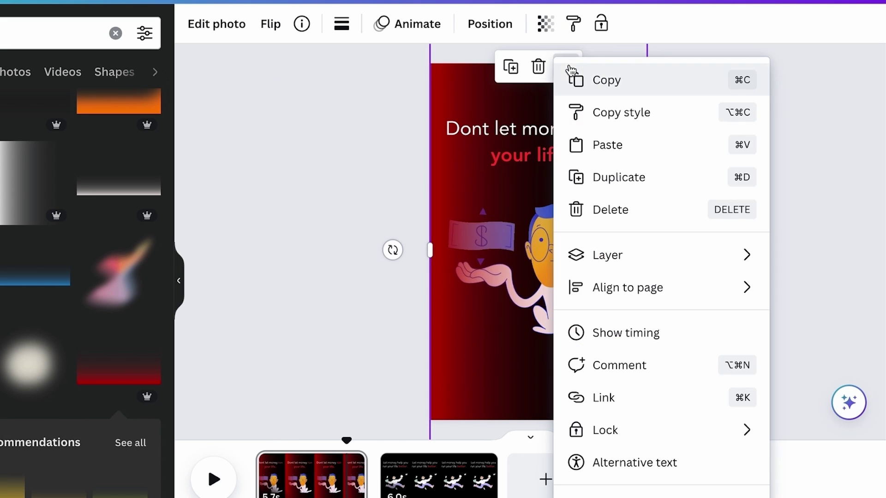
mouse_move(655, 268)
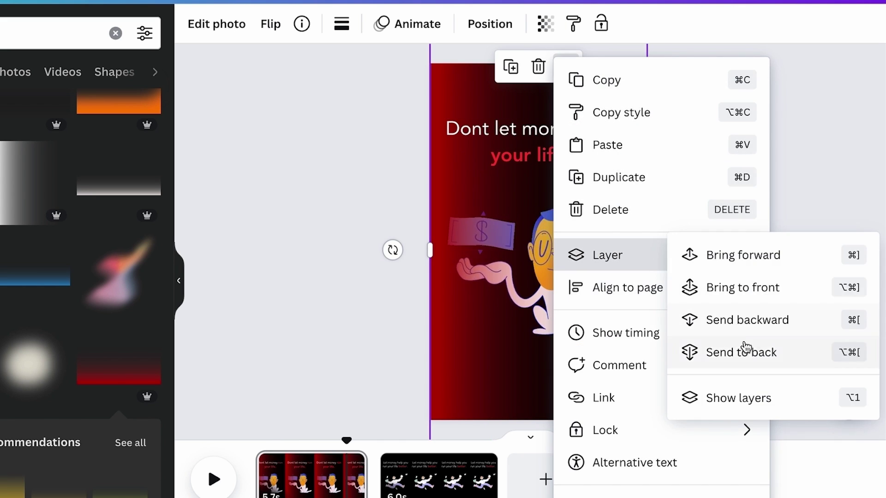
left_click(743, 351)
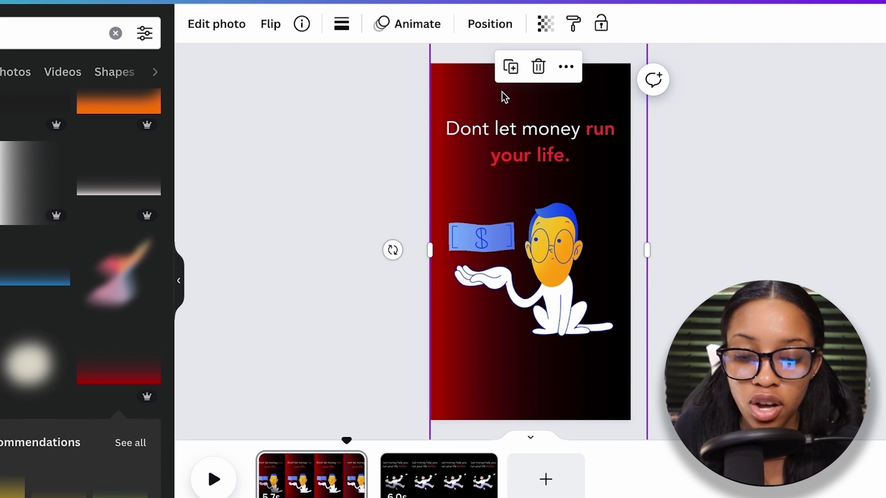
- Paste the gradient onto page 2, send it to back, and lower its opacity
left_click(415, 473)
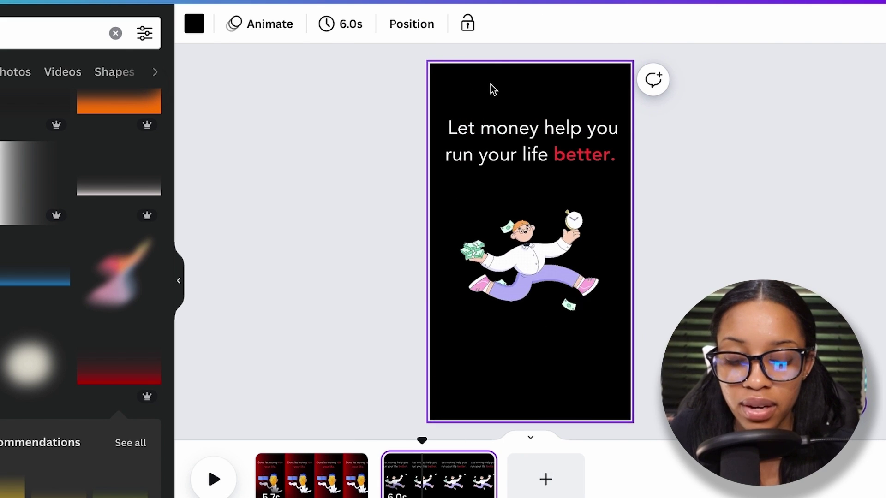
key("ctrl+v")
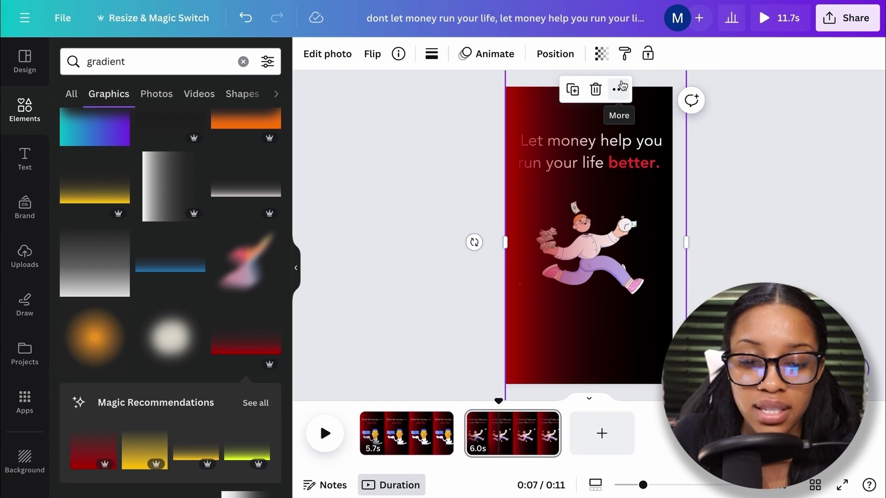
left_click(619, 89)
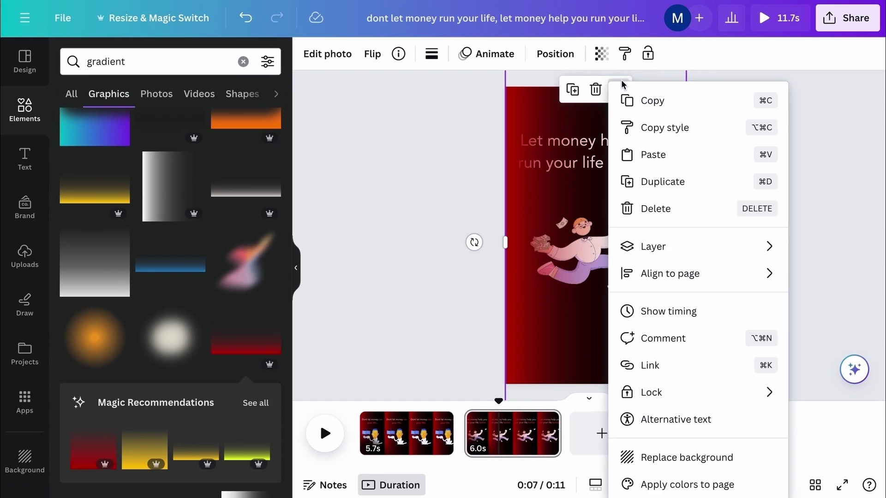
mouse_move(683, 241)
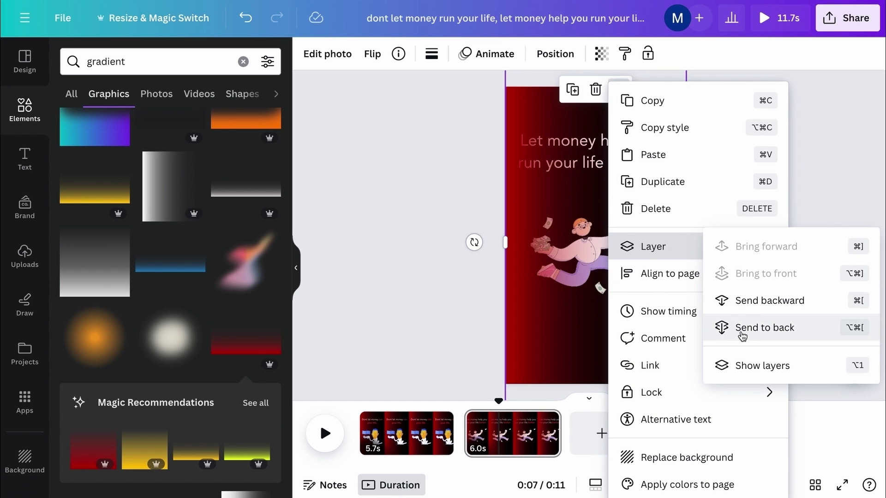
left_click(743, 336)
left_click(604, 56)
left_click_drag(566, 115, 565, 119)
left_click_drag(498, 402, 444, 399)
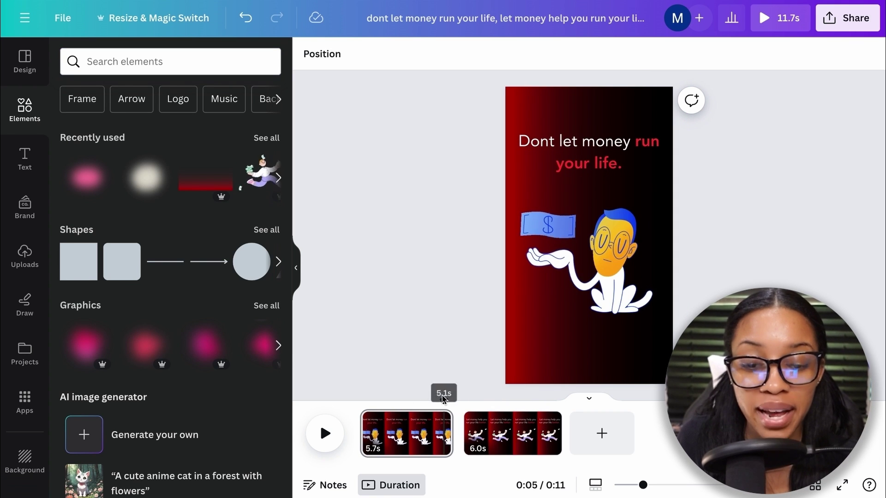
- Search elements for 'textur' and filter to texture graphics
left_click(238, 63)
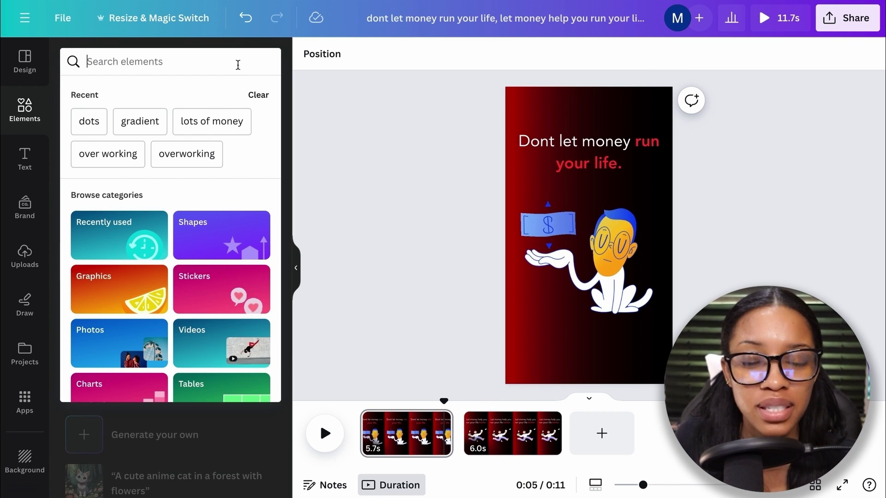
type("texture")
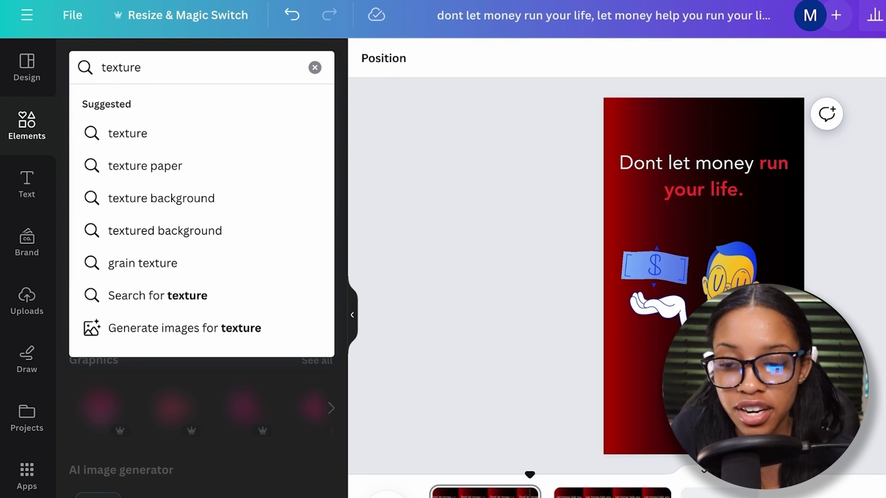
key("Return")
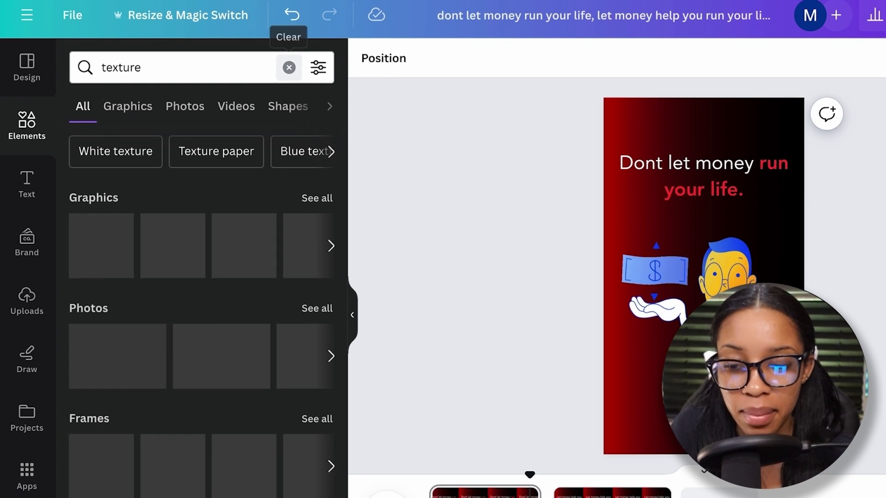
left_click(132, 113)
scroll(226, 374, "down", 10)
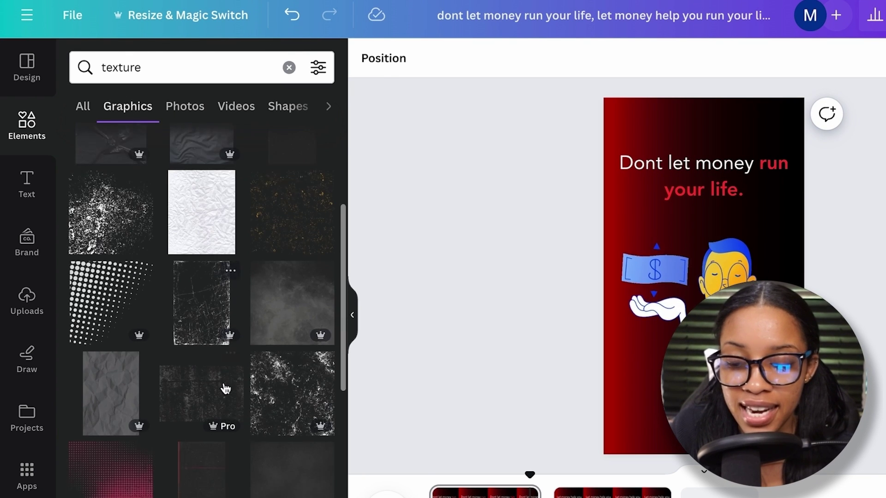
scroll(247, 398, "up", 3)
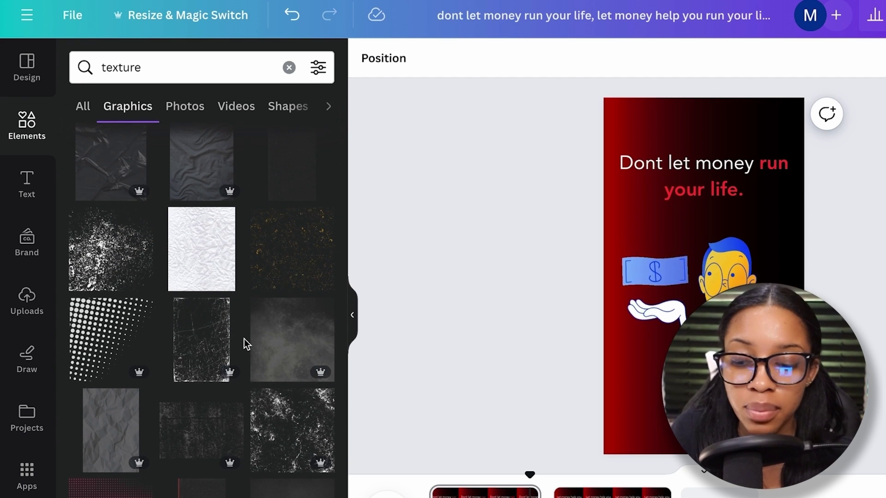
- Add the scratched black texture, enlarge it over page 1, and send it behind the quote
left_click(192, 330)
left_click_drag(663, 217, 621, 125)
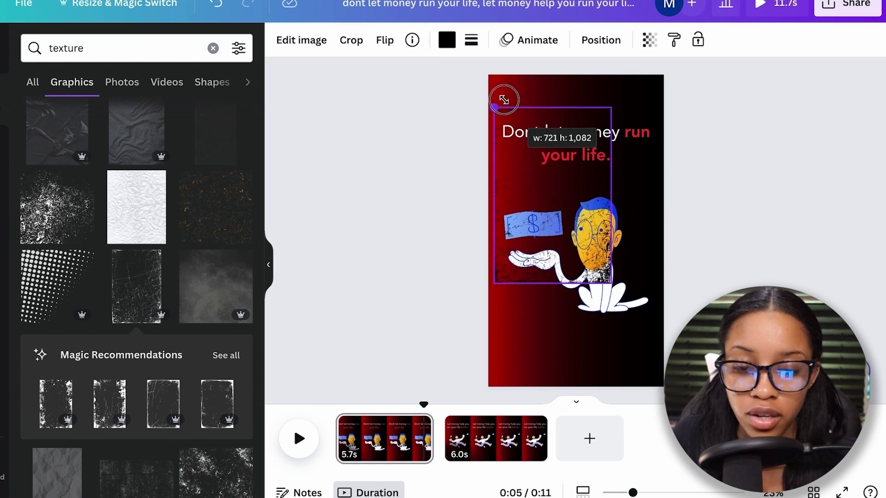
mouse_move(504, 100)
left_mouse_down()
mouse_move(498, 83)
mouse_move(517, 94)
left_mouse_up()
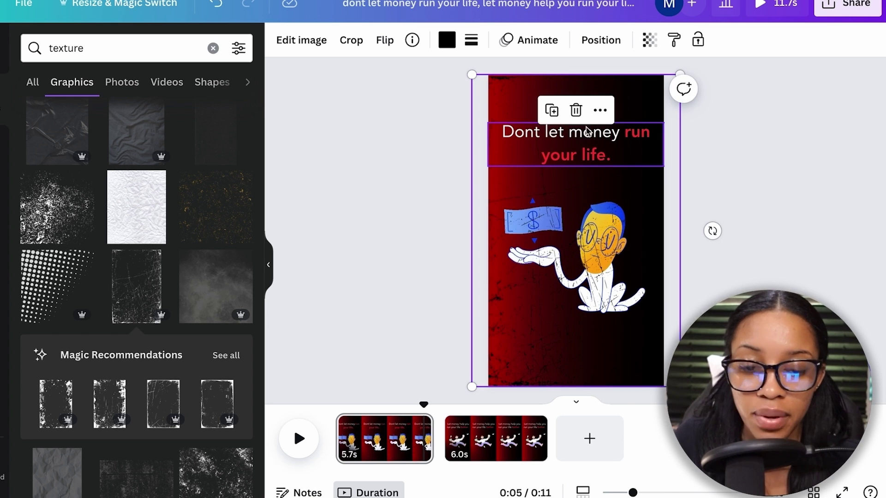
left_click(601, 112)
mouse_move(675, 247)
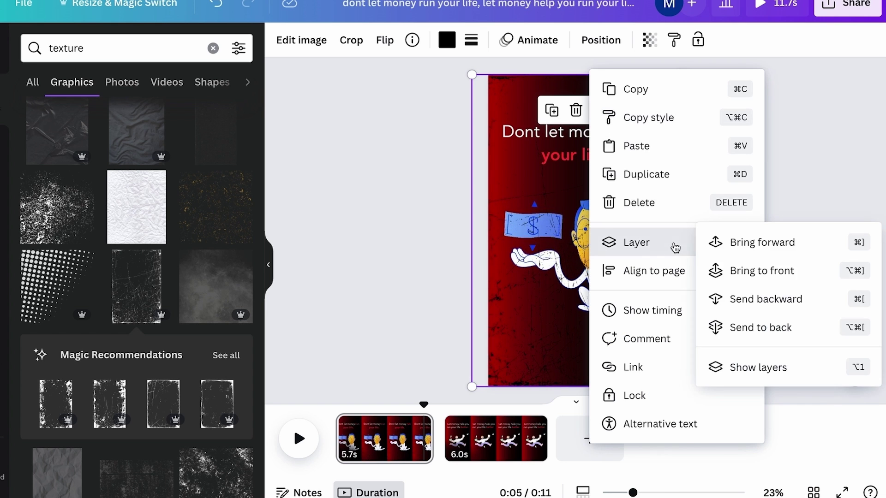
left_click(744, 305)
left_click(447, 40)
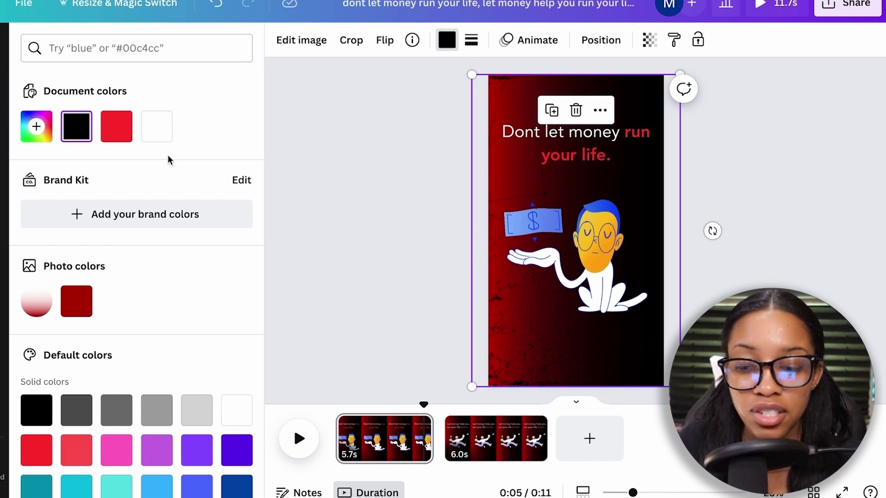
left_click(559, 368)
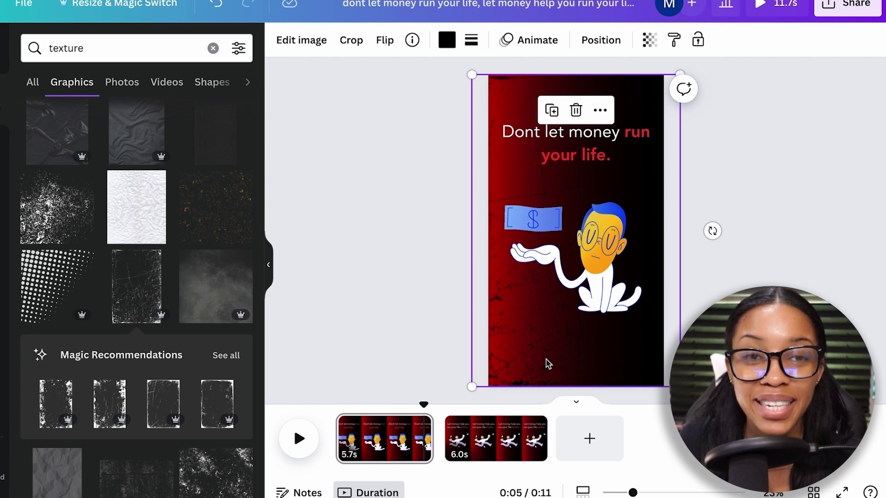
- Copy the texture, paste it onto page 2, and return to page 1
left_click(602, 114)
left_click(645, 87)
left_click(477, 418)
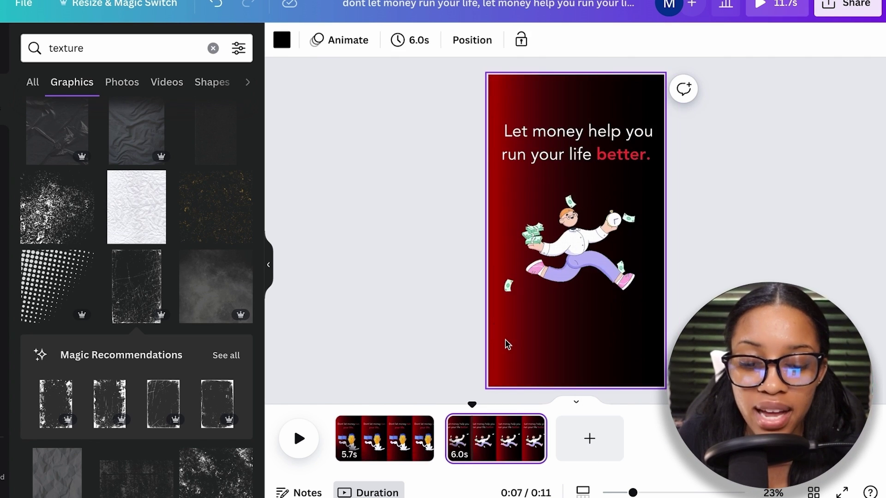
right_click(511, 236)
left_click(573, 134)
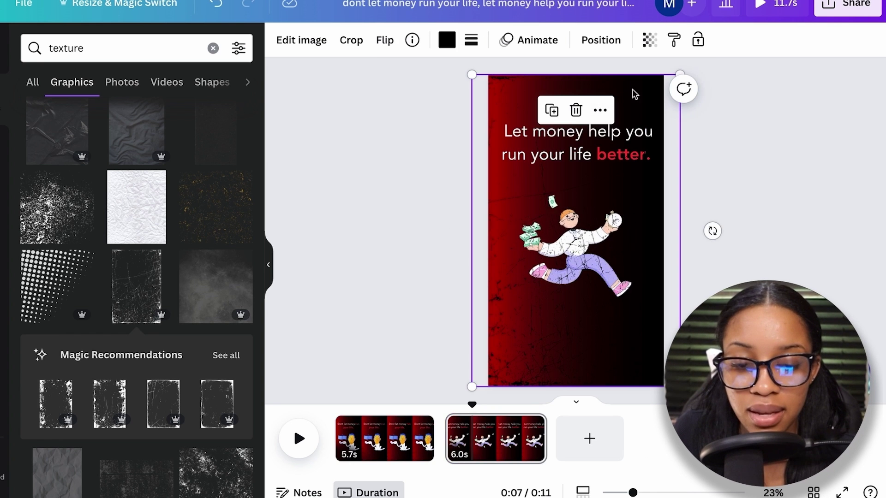
left_click(380, 420)
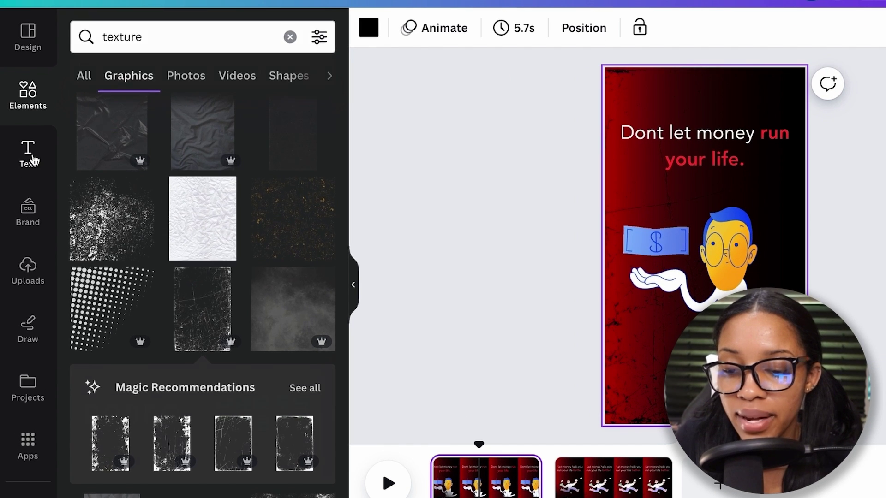
- Add a white heading for the social handle, centred at the page bottom
left_click(32, 159)
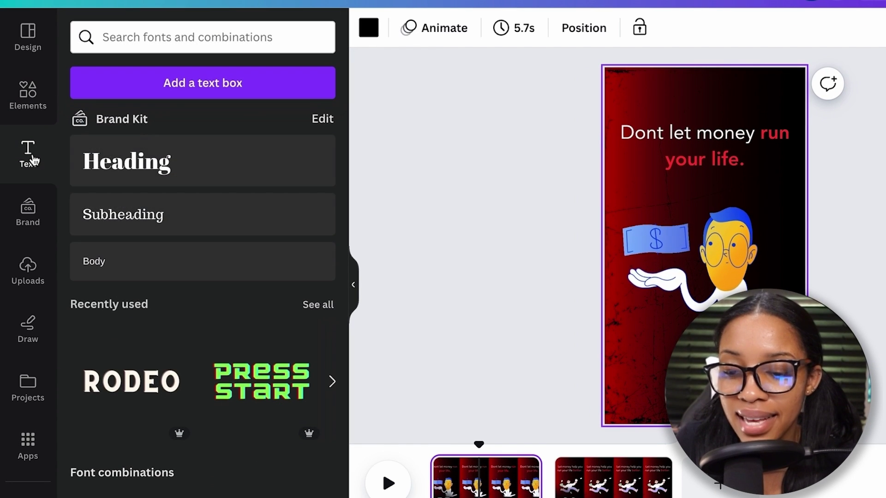
left_click(157, 169)
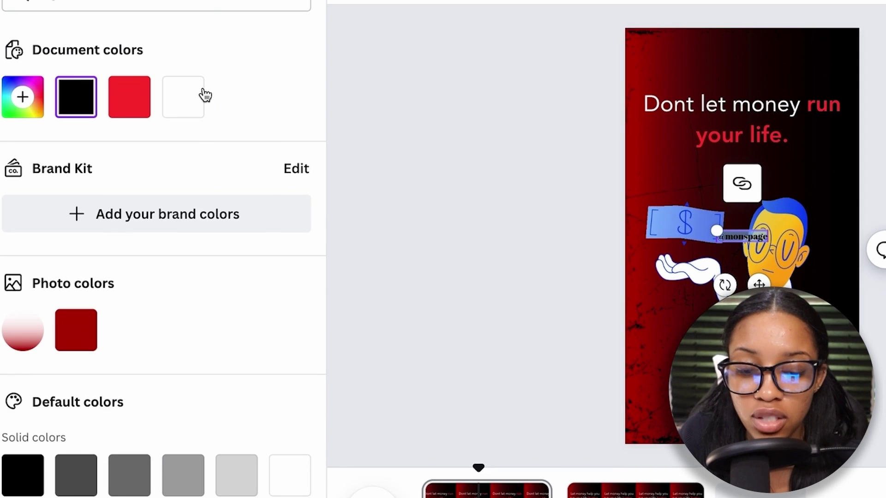
left_click(199, 97)
left_click_drag(759, 284, 751, 476)
left_click_drag(460, 345, 475, 356)
left_click(767, 72)
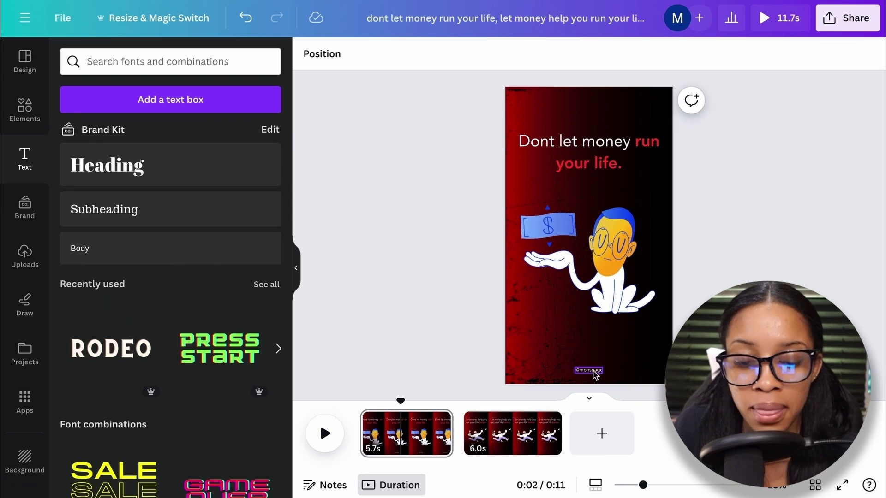
- Check the handle caption on both pages and play a preview of the reel
left_click(595, 372)
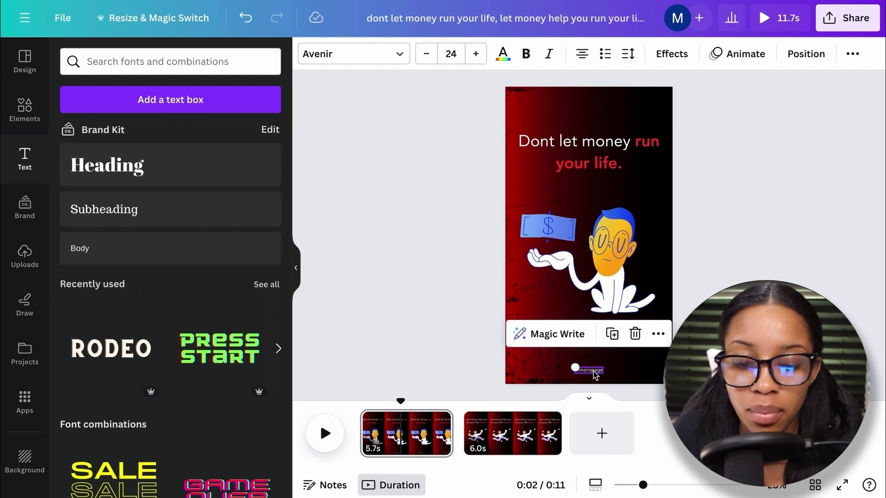
left_click(512, 434)
left_click(599, 366)
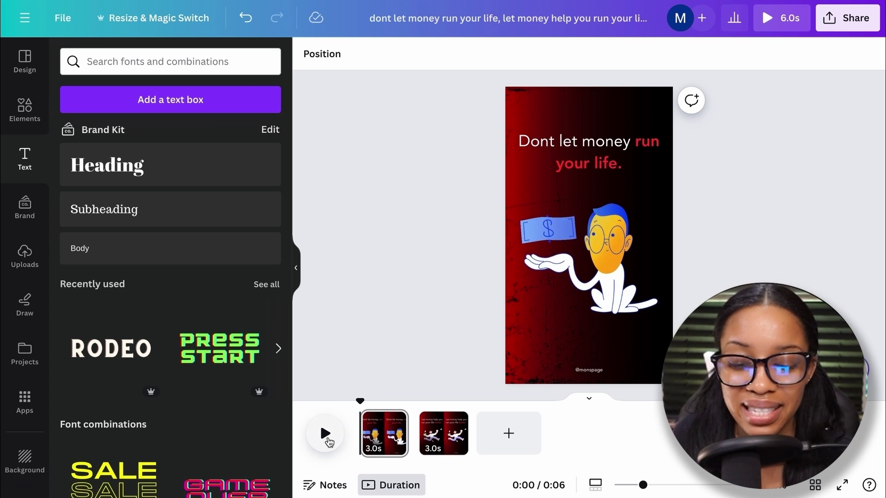
left_click(325, 434)
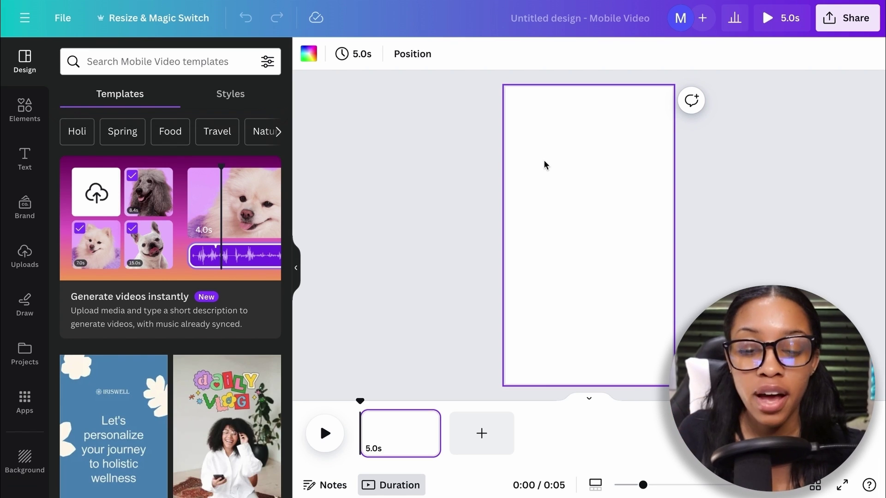
- Paste the quote, make the page background black and the quote text white
key("ctrl+v")
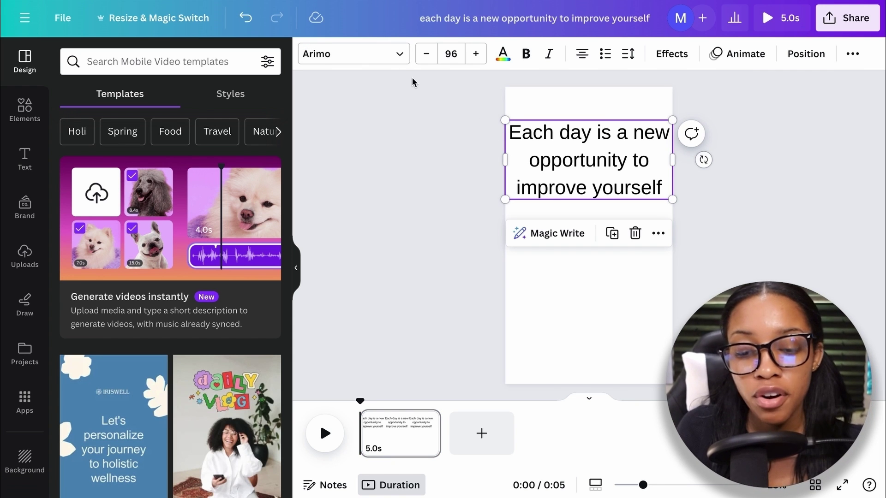
left_click(353, 54)
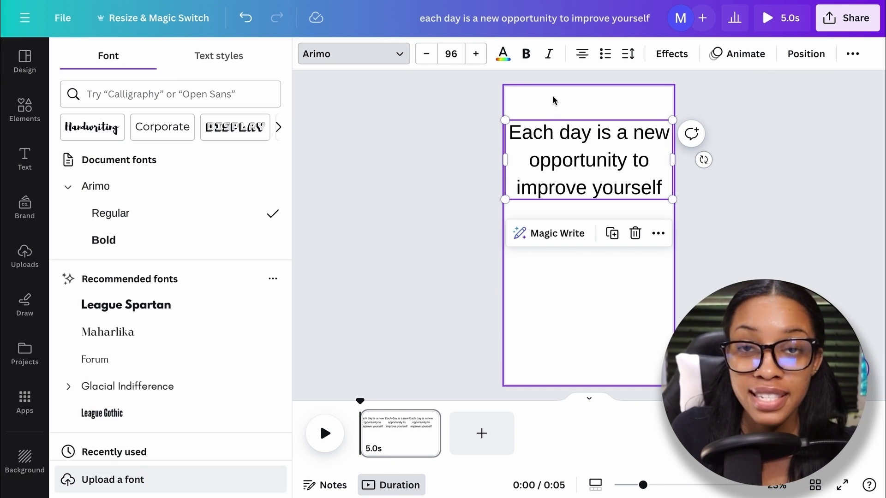
left_click(556, 109)
left_click(308, 54)
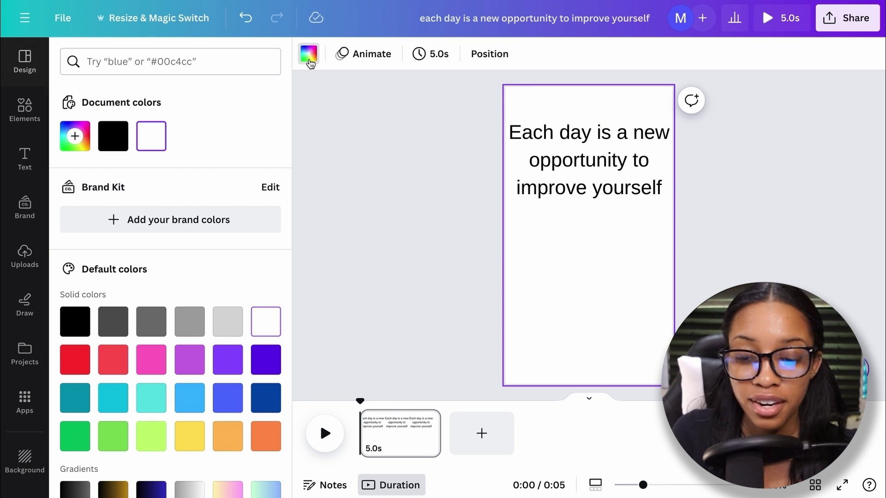
left_click(113, 136)
left_click(599, 142)
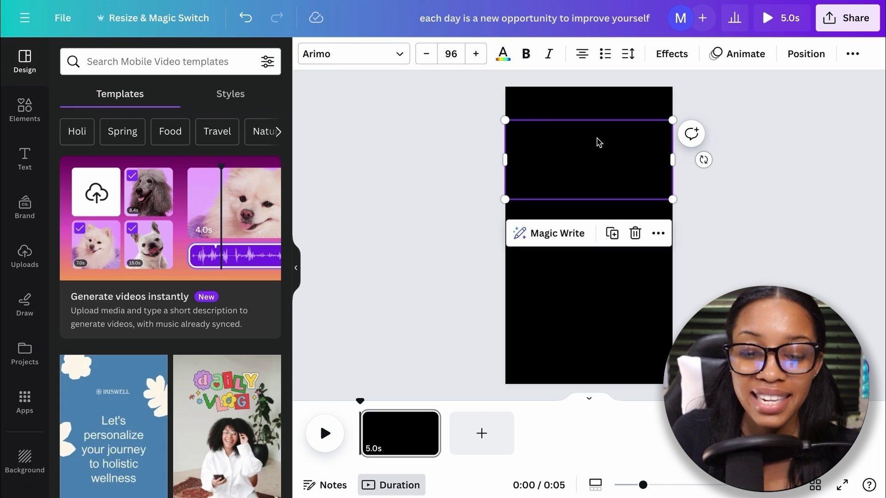
left_click(502, 54)
left_click(265, 322)
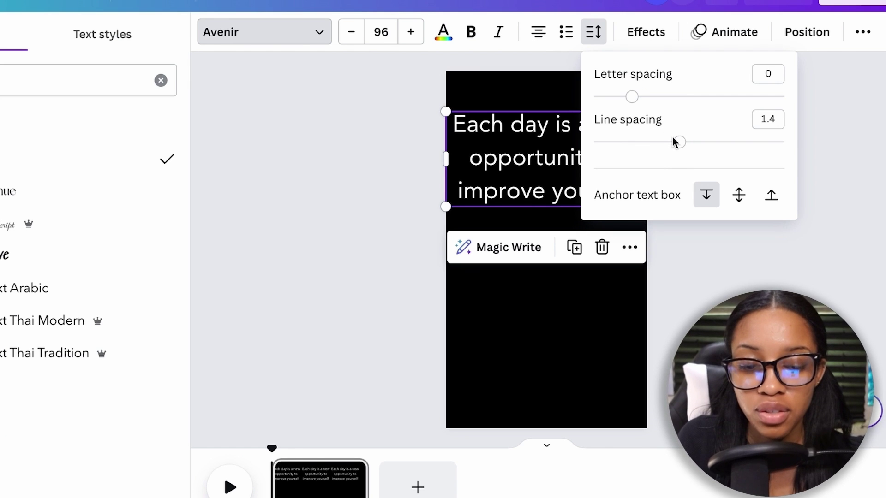
- Tighten line spacing to 0.92 and letter spacing to -49, then duplicate the page
left_click_drag(674, 141, 634, 142)
left_click_drag(632, 97, 623, 95)
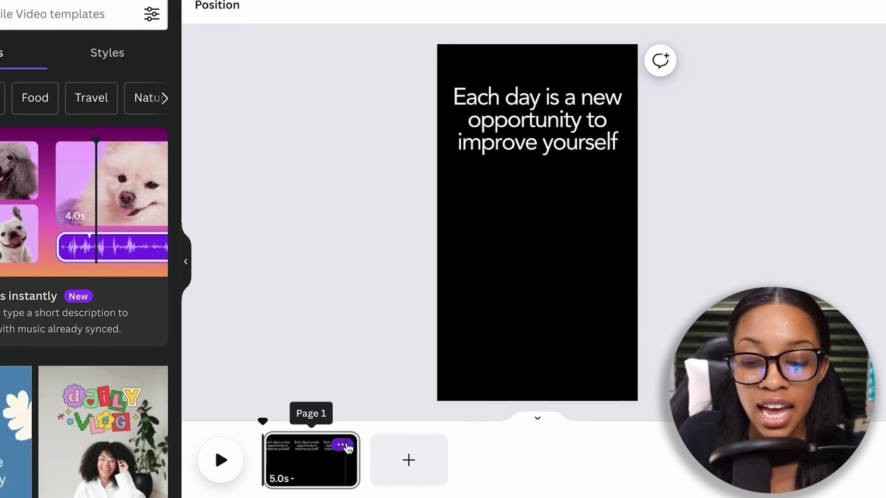
left_click(346, 446)
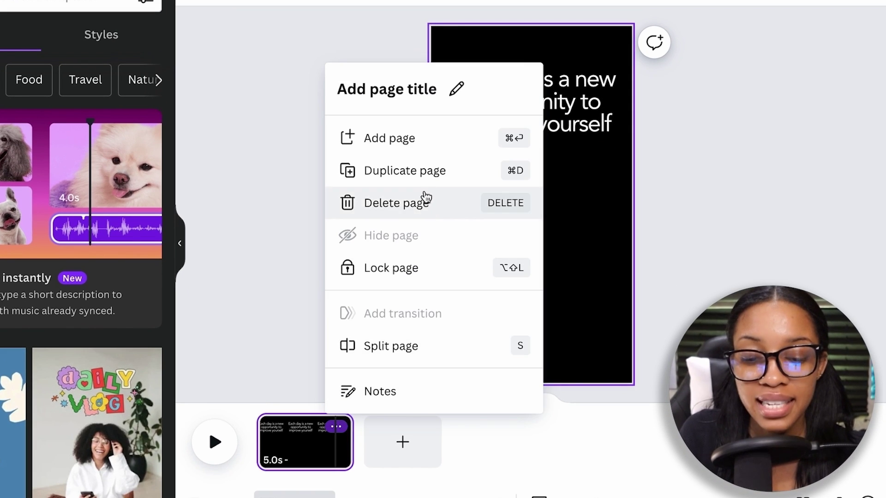
left_click(428, 175)
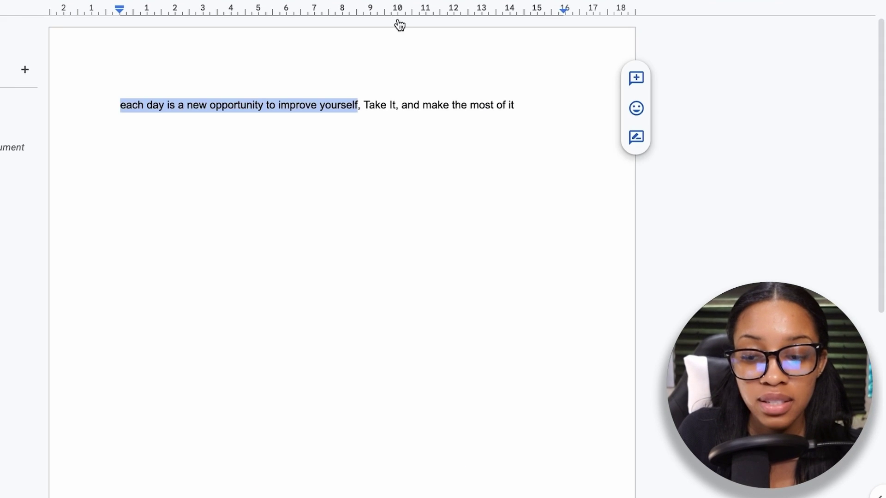
- Replace page 2's quote with 'Take It' from the script and duplicate that page
left_click_drag(396, 104, 368, 99)
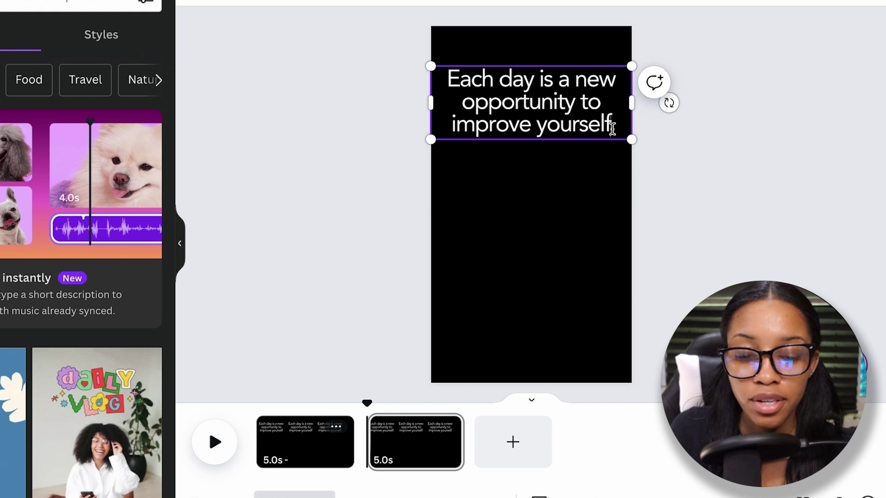
left_click_drag(611, 124, 497, 75)
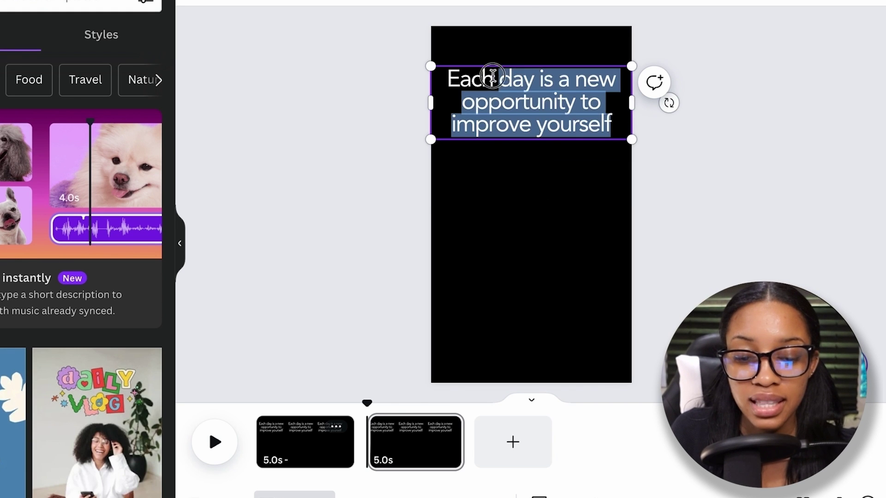
key("ctrl+v")
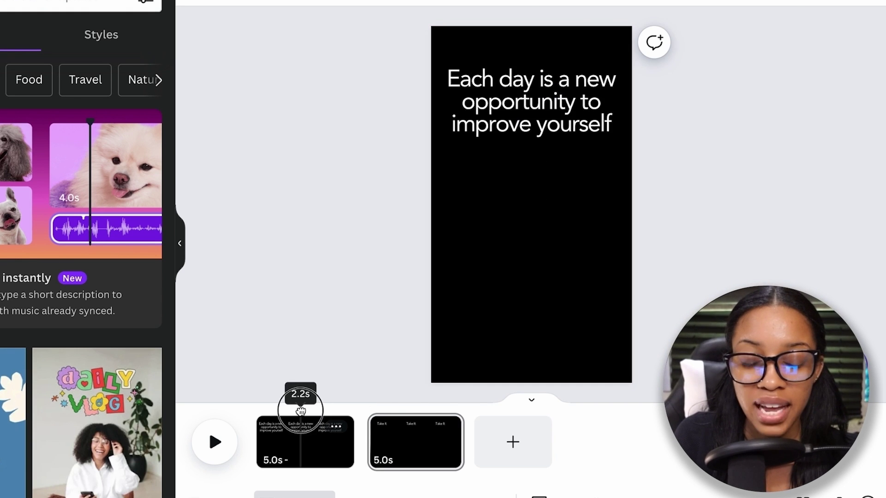
left_click(381, 406)
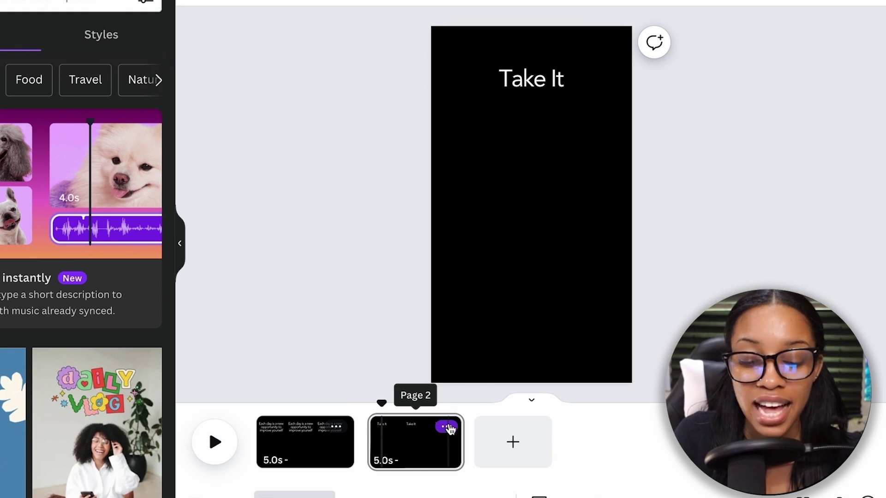
left_click(447, 429)
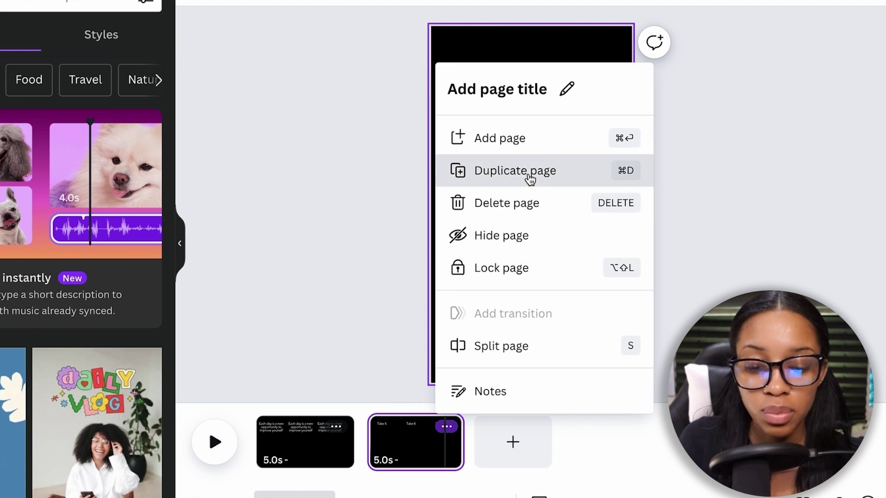
left_click(527, 174)
- Replace page 3's text with 'and make the most of it'
left_click(508, 447)
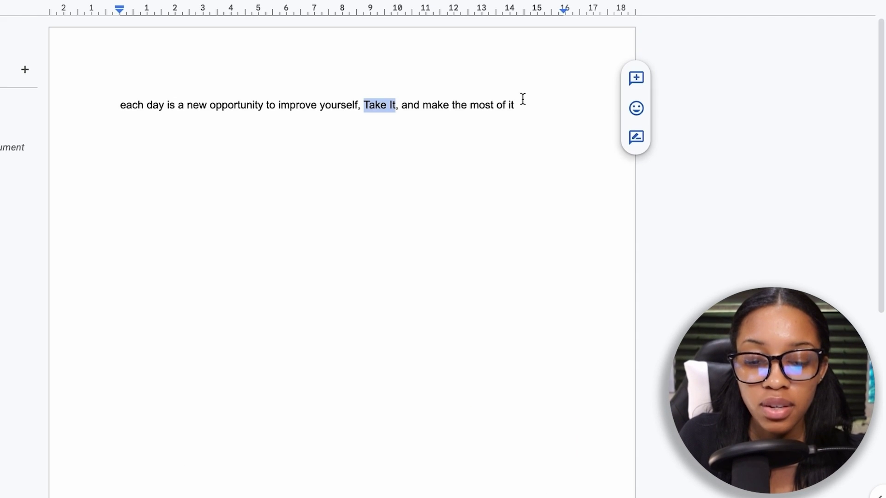
left_click_drag(523, 99, 417, 109)
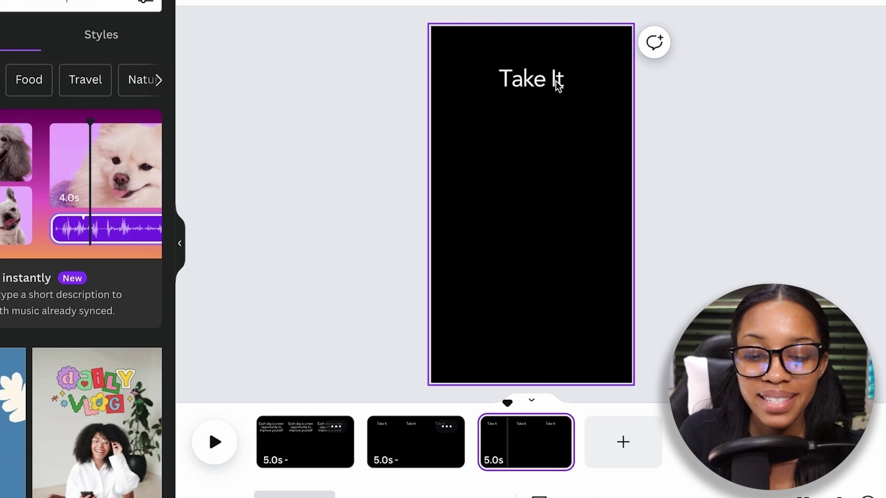
double_click(557, 86)
key("ctrl+a")
key("BackSpace")
key("ctrl+v")
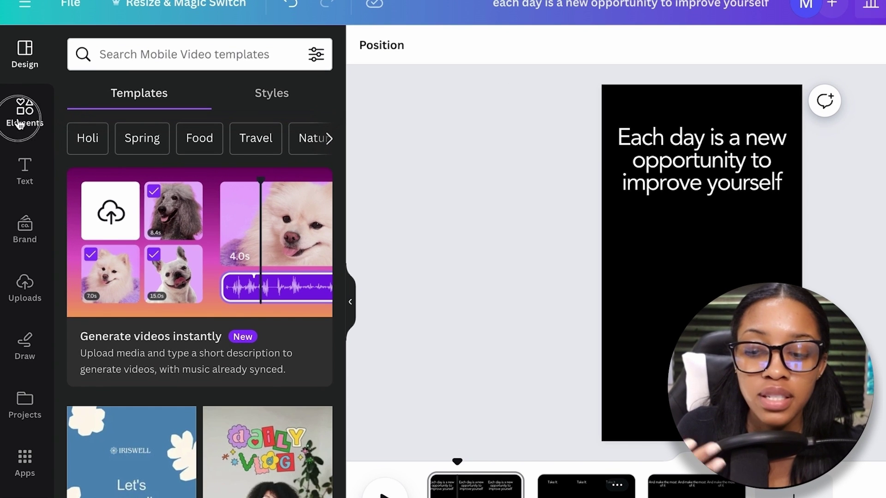
- Search elements for 'stick person', limited to animated graphics
left_click(19, 123)
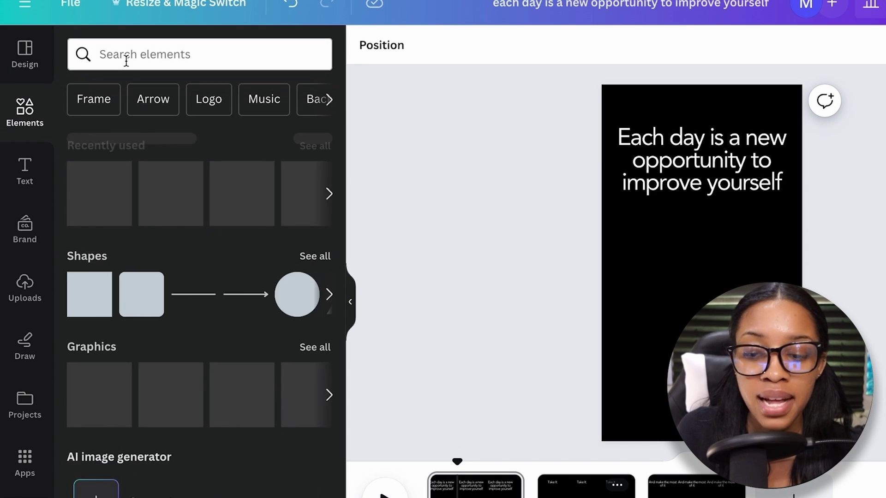
left_click(124, 57)
type("stick person")
key("Return")
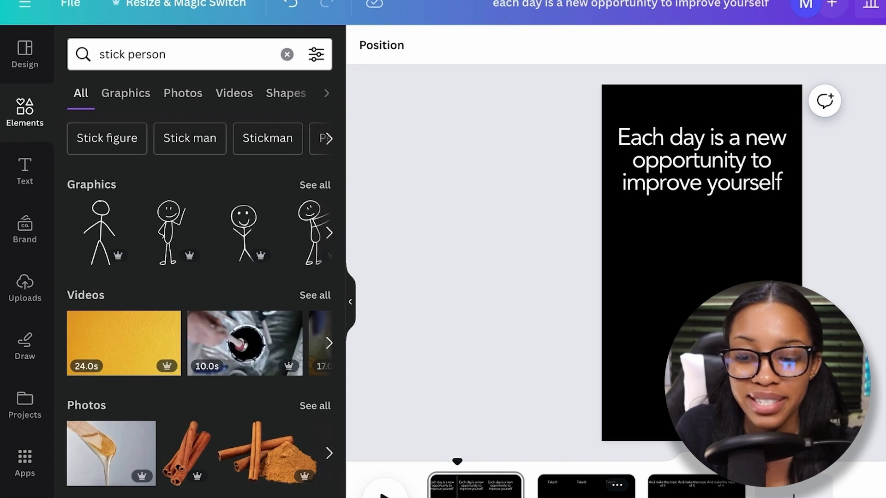
left_click(317, 54)
left_click(122, 367)
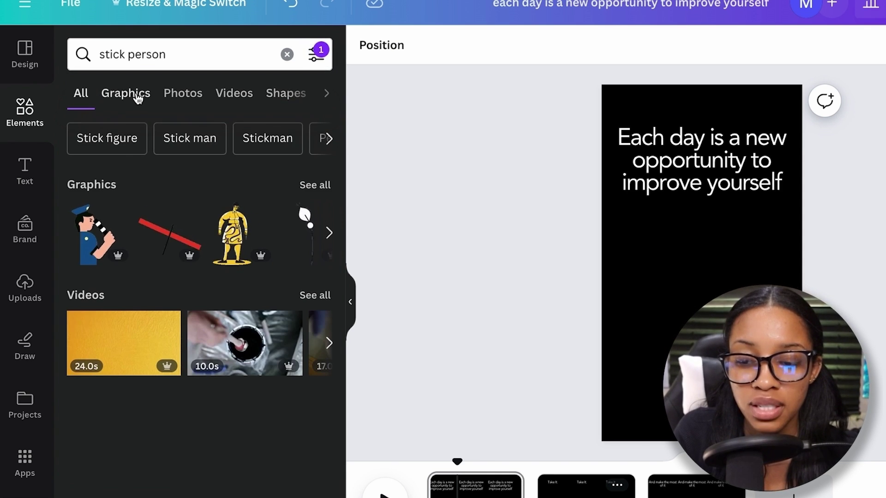
left_click(132, 93)
- Add a running stick figure from the results and open its options
scroll(267, 410, "down", 3)
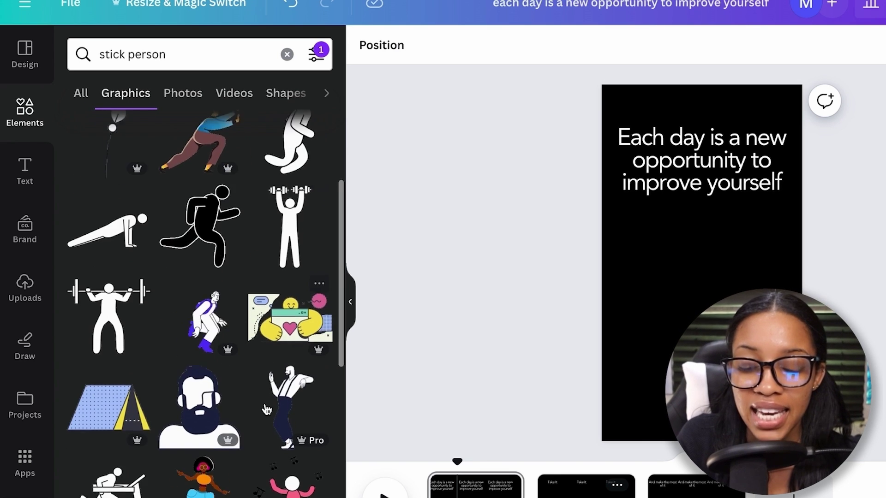
scroll(267, 410, "down", 5)
scroll(266, 410, "up", 2)
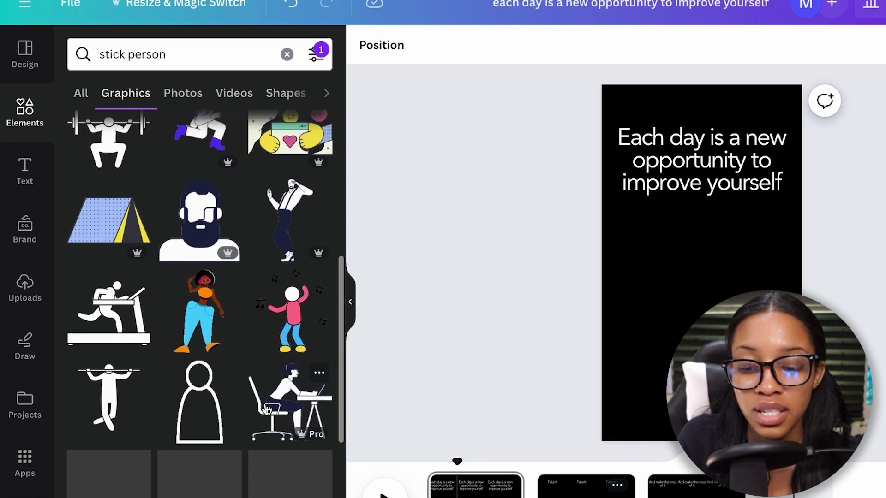
scroll(266, 410, "up", 3)
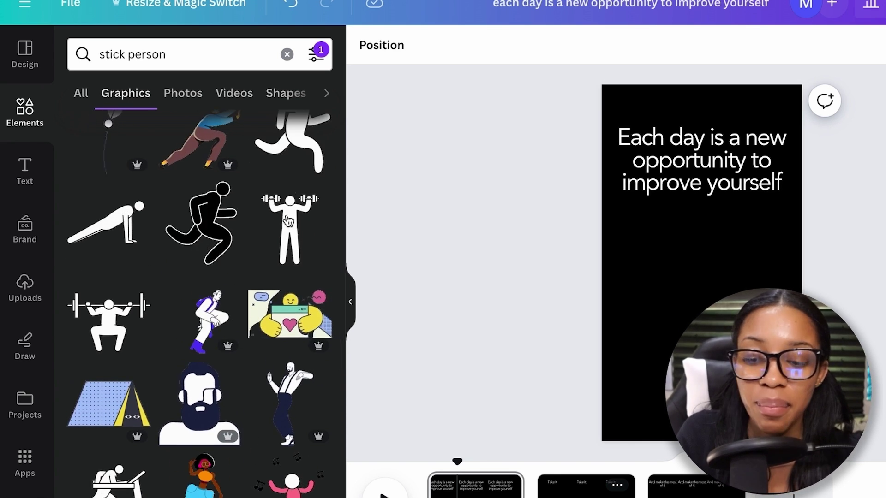
scroll(209, 270, "up", 2)
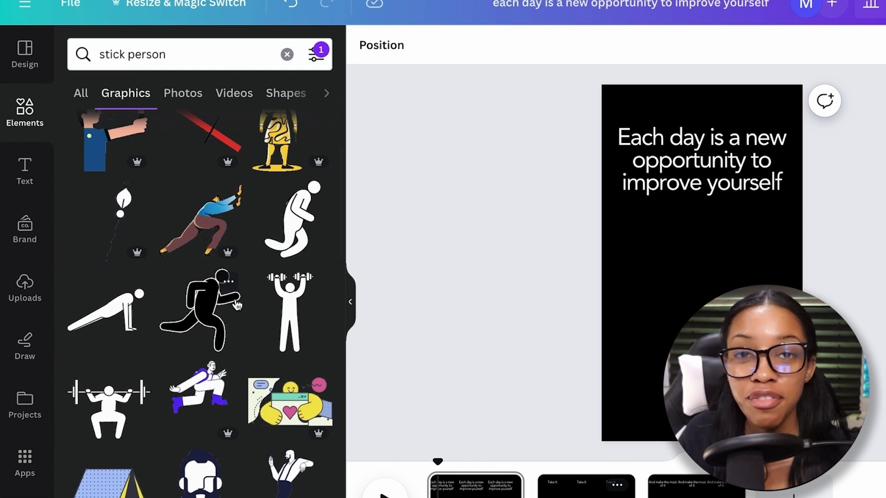
left_click(305, 200)
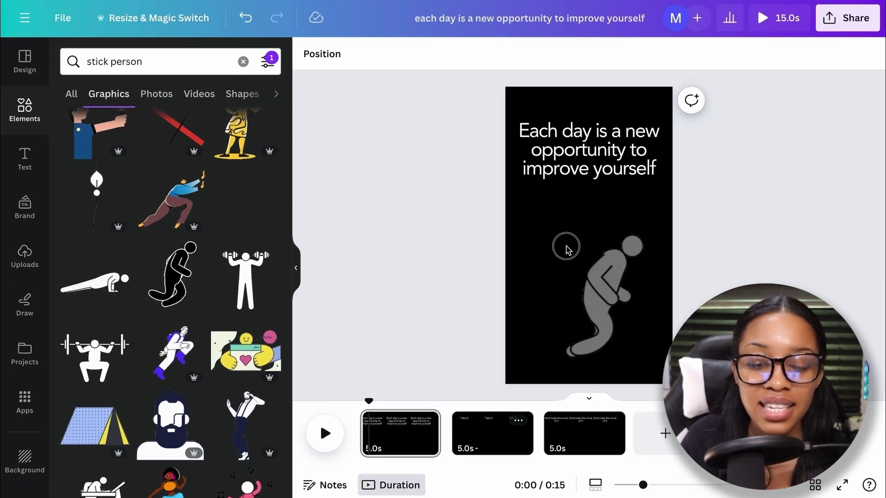
right_click(715, 291)
left_click(676, 313)
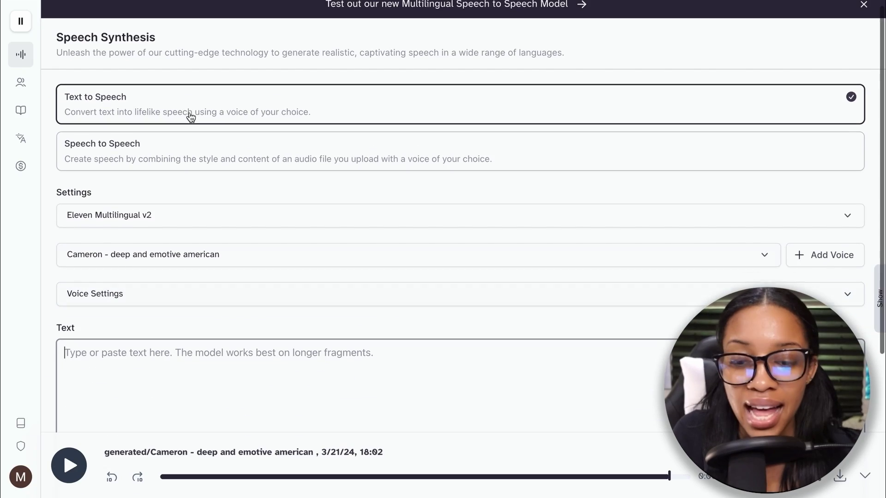
- Paste the quote into Text to Speech, ending it with a full stop instead of a comma
mouse_move(52, 50)
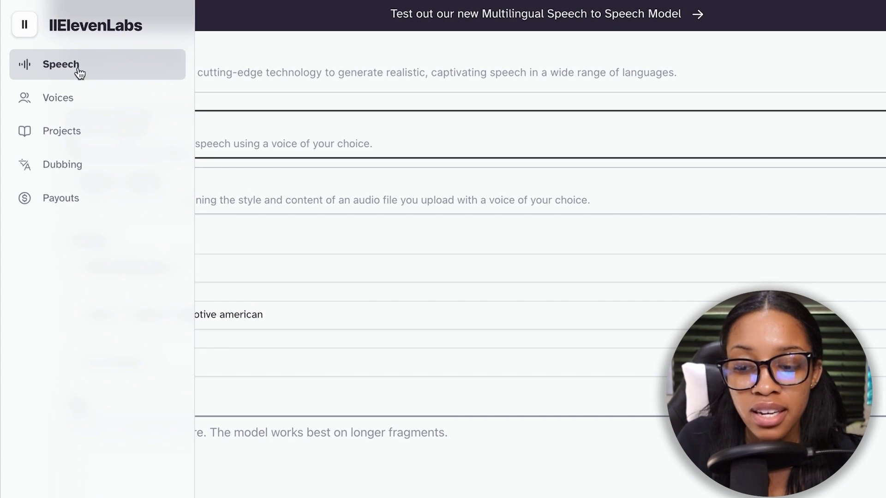
scroll(253, 386, "down", 3)
scroll(253, 380, "up", 2)
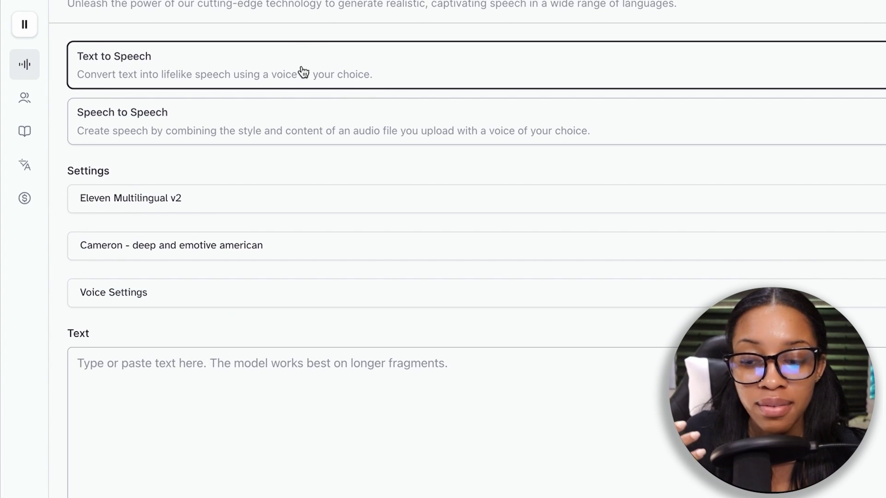
scroll(307, 332, "down", 3)
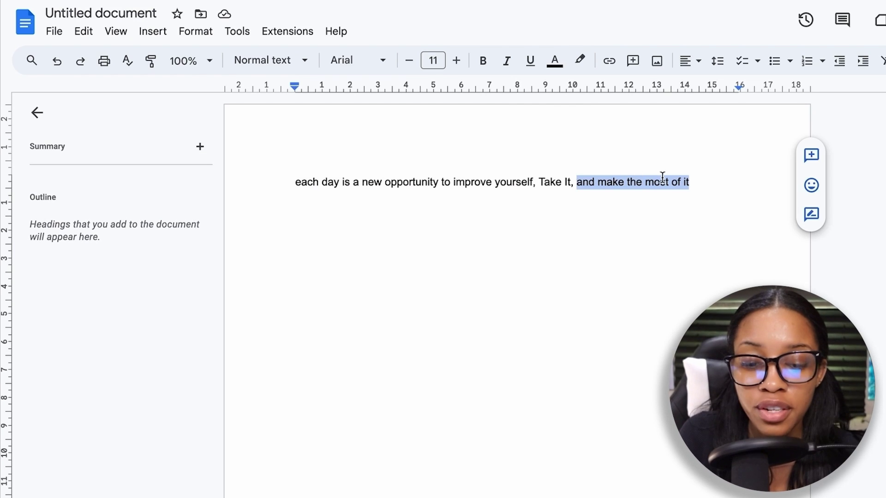
left_click(690, 182)
left_click_drag(698, 186, 288, 182)
key("ctrl+c")
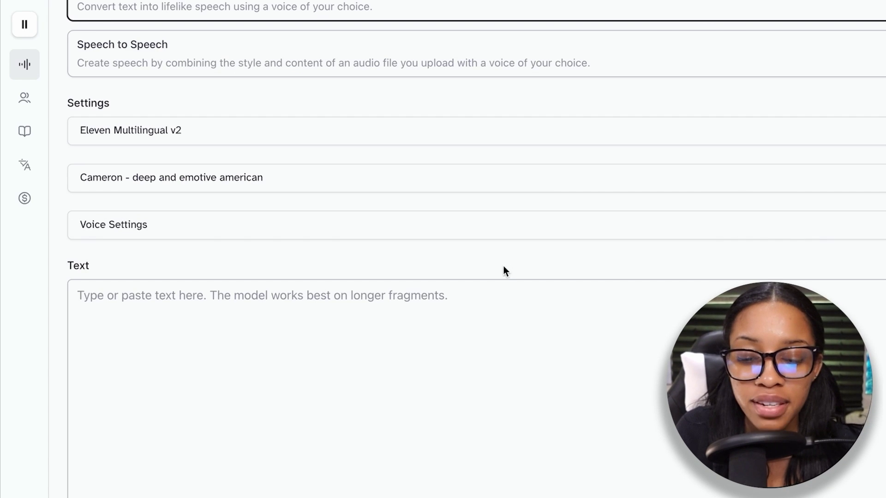
left_click(476, 316)
key("ctrl+v")
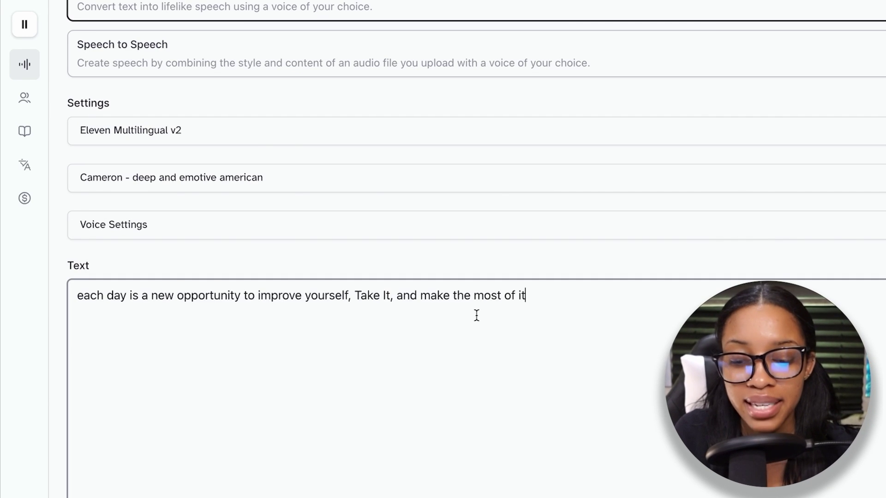
left_click(352, 296)
key("BackSpace")
type(".")
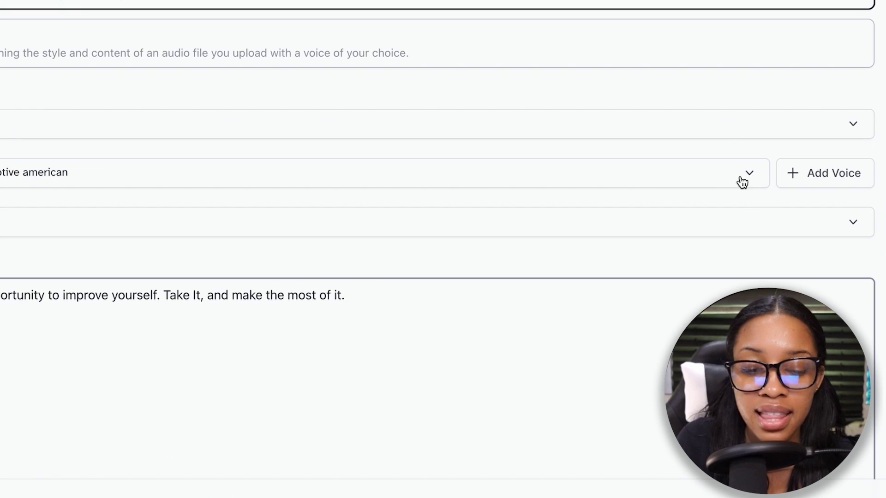
- Choose the Thomas voice and lower its stability setting
left_click(748, 174)
scroll(400, 336, "down", 5)
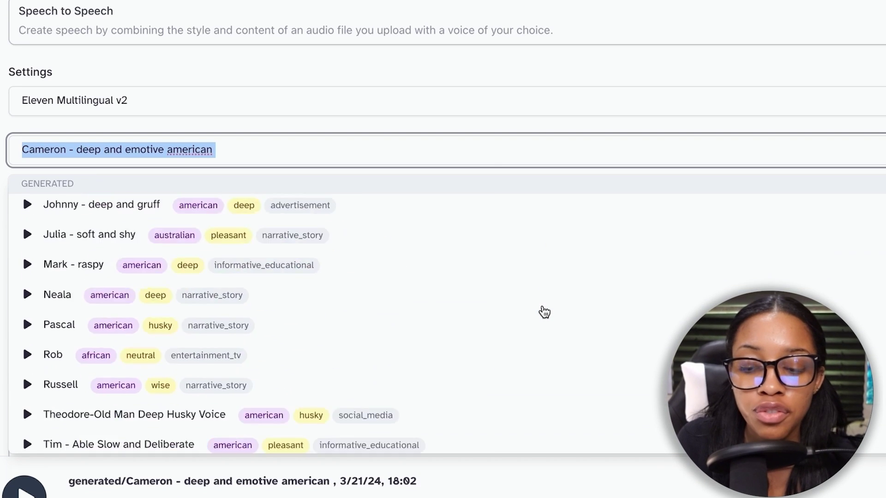
scroll(542, 310, "down", 20)
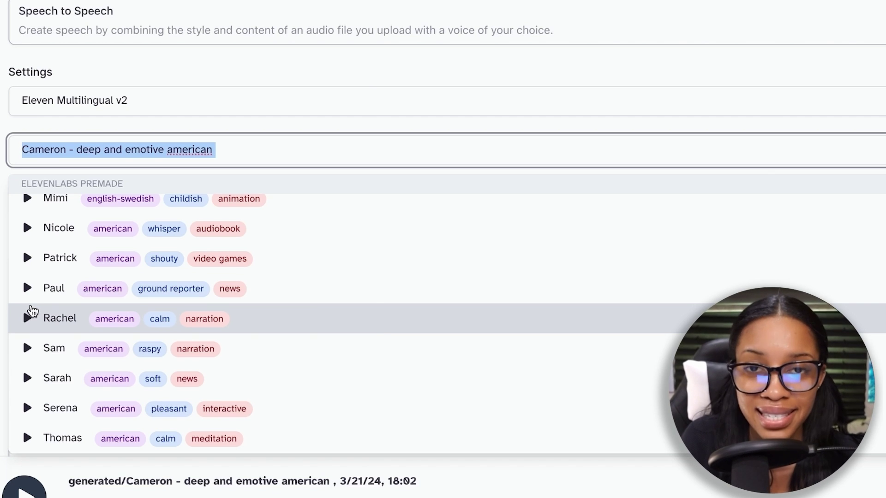
scroll(31, 311, "up", 8)
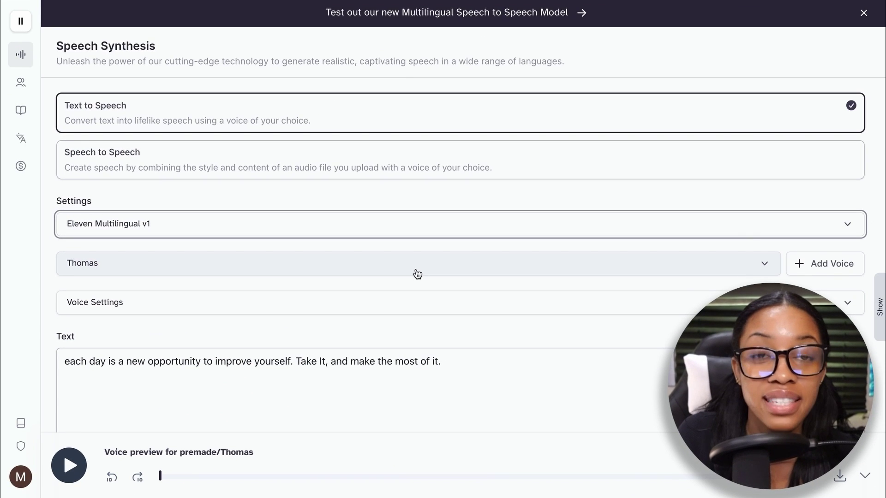
scroll(656, 281, "down", 1)
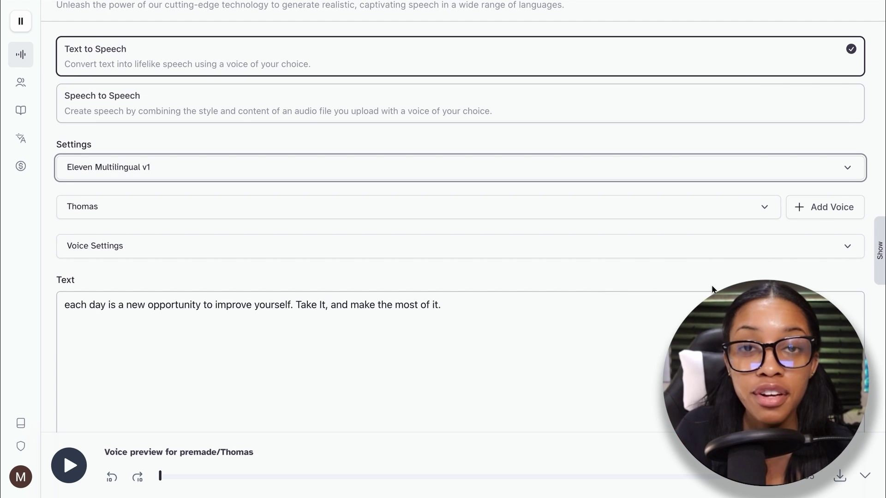
left_click(848, 254)
scroll(570, 313, "down", 2)
left_click(440, 226)
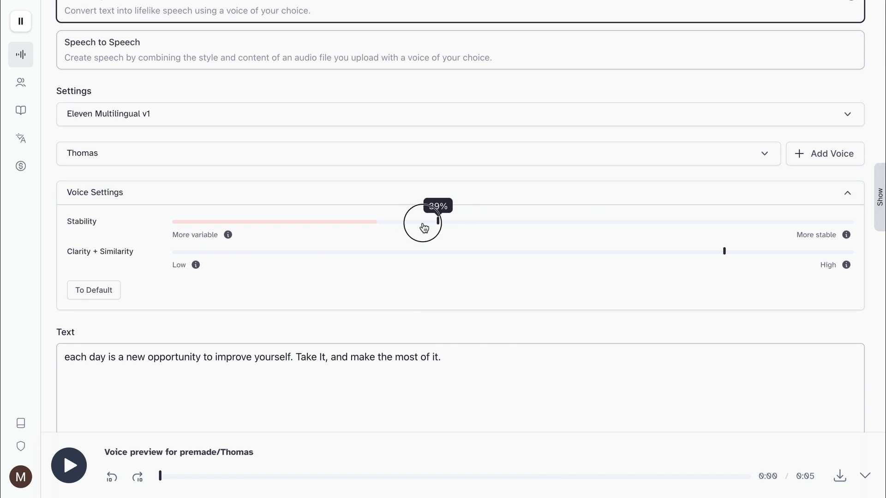
left_click(439, 226)
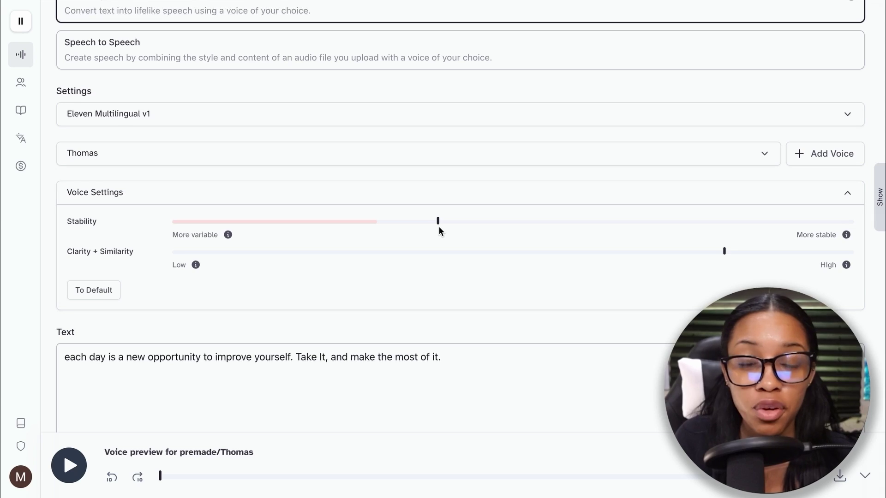
scroll(787, 159, "down", 1)
left_click(805, 159)
scroll(698, 271, "down", 2)
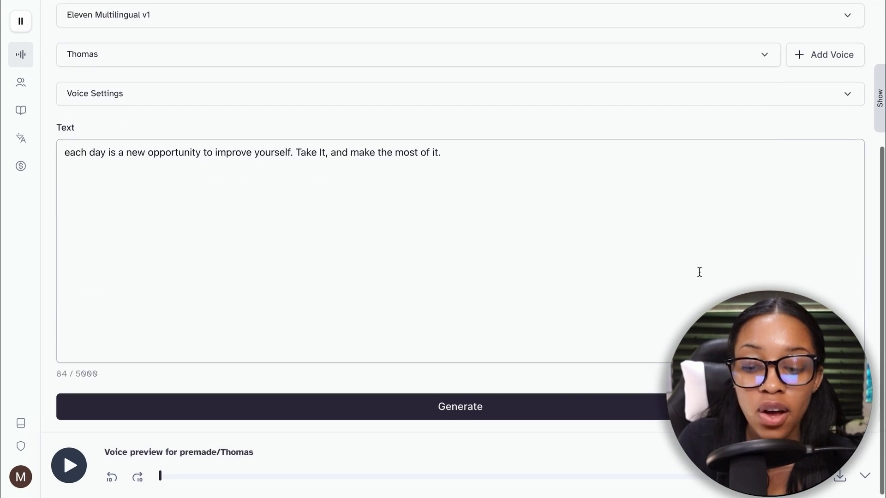
- Generate the speech, play it back, and download the clip
left_click(520, 397)
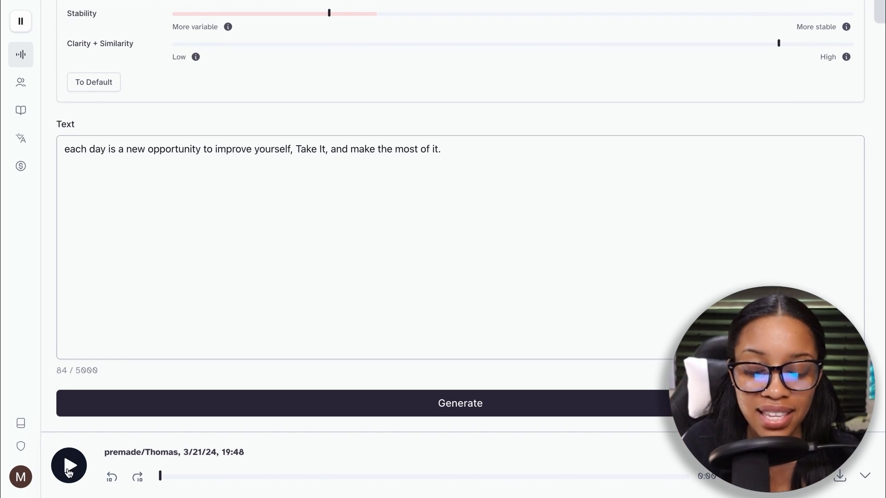
left_click(68, 470)
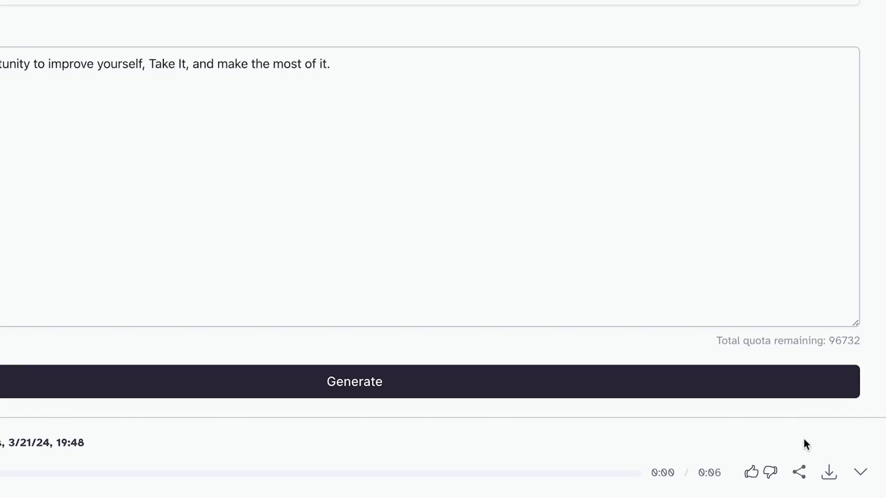
left_click(829, 475)
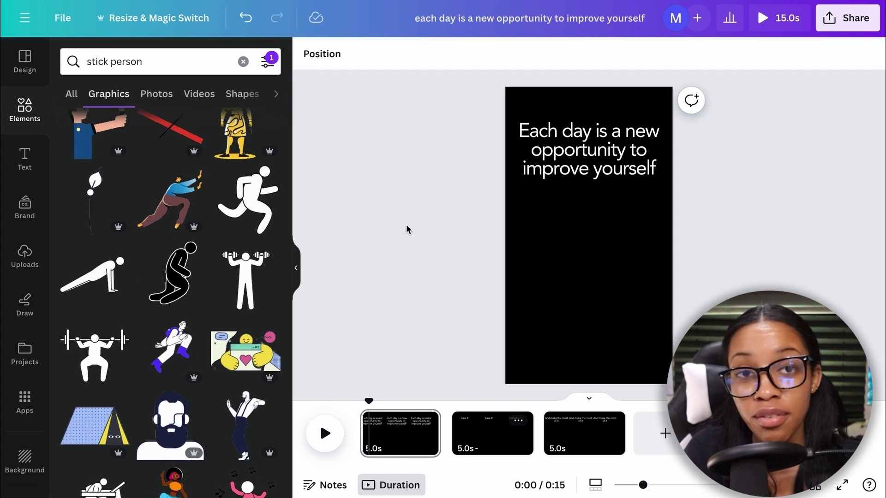
- Add the ElevenLabs voiceover from uploaded audio to the timeline
left_click(24, 276)
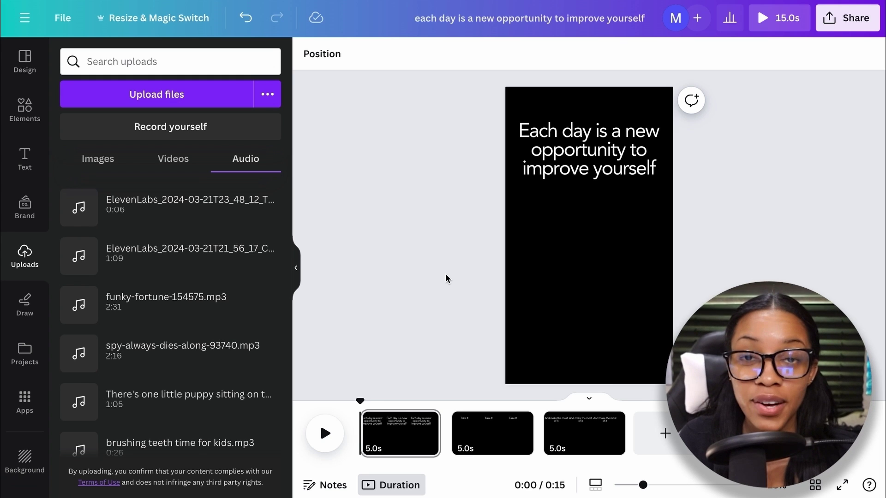
mouse_move(360, 401)
left_mouse_down()
mouse_move(379, 402)
mouse_move(348, 408)
left_mouse_up()
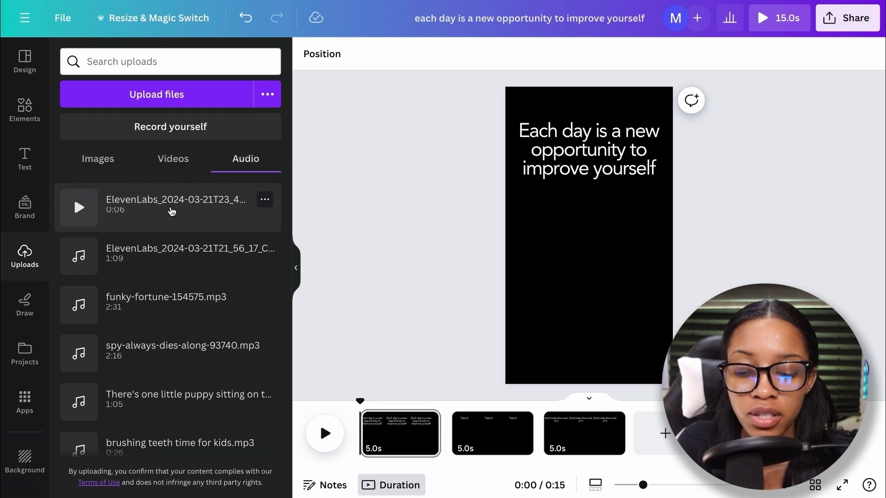
left_click(172, 211)
- Trim page 1 to match the voiceover and page 2 to 1.2 seconds
left_click(388, 405)
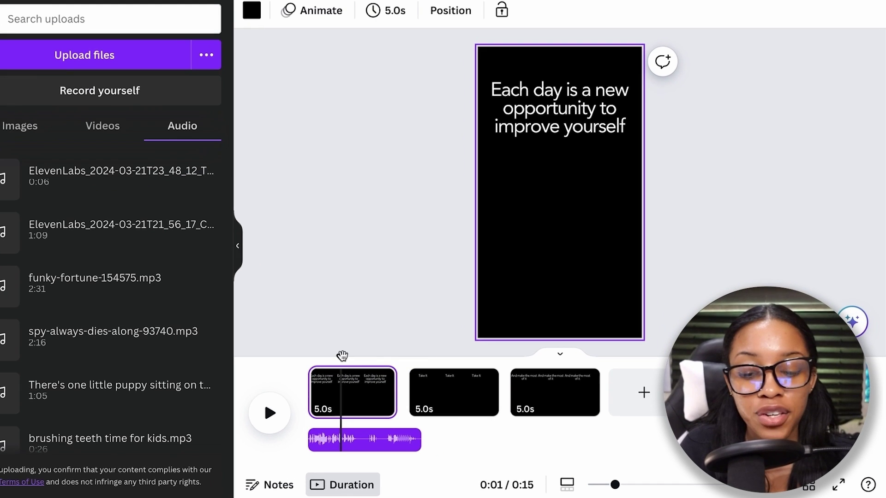
left_click_drag(388, 370, 356, 395)
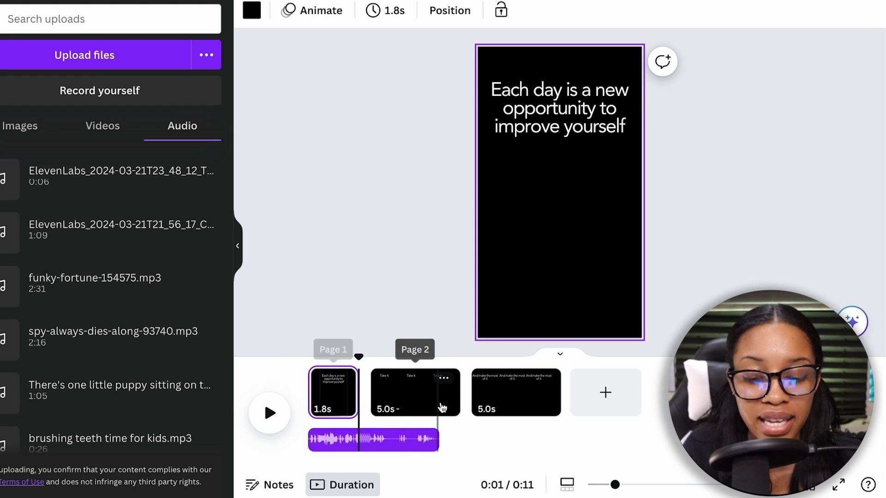
left_click_drag(453, 400, 387, 401)
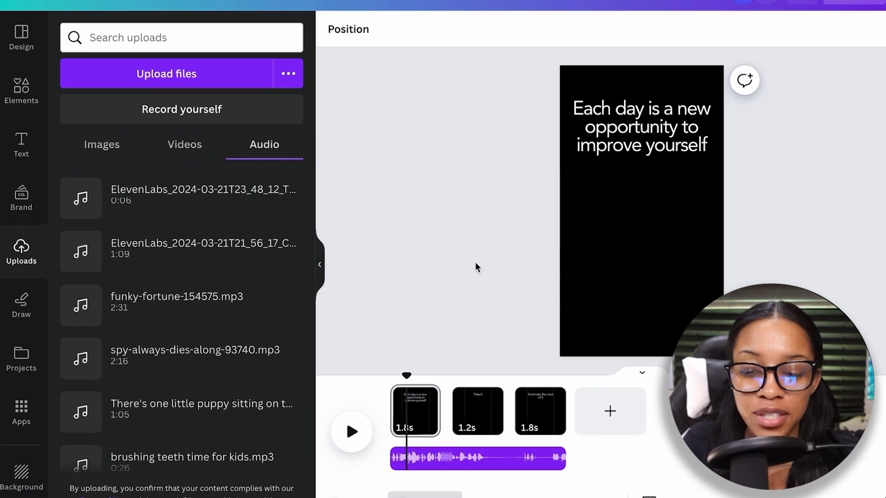
- Add the white running stick figure and move it lower on the page
left_click(32, 90)
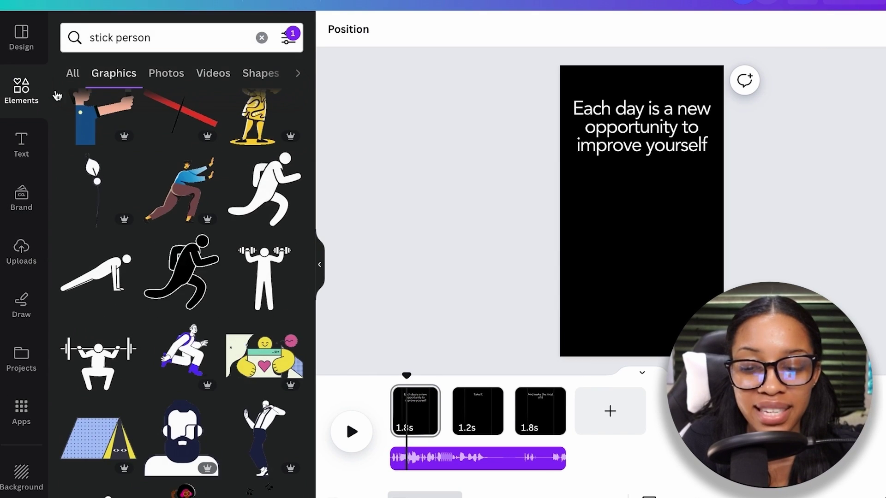
left_click(264, 270)
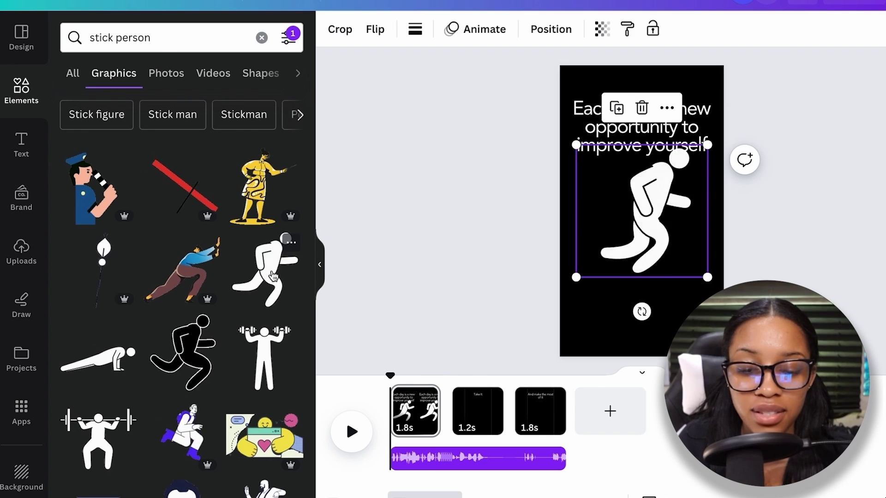
left_click_drag(657, 192, 655, 223)
left_click(579, 249)
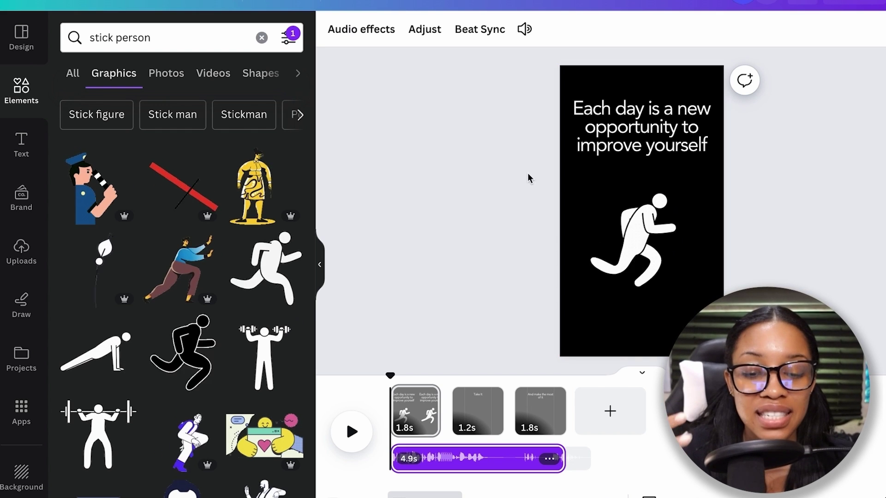
- Duplicate the first page and shorten the first page's duration
mouse_move(428, 398)
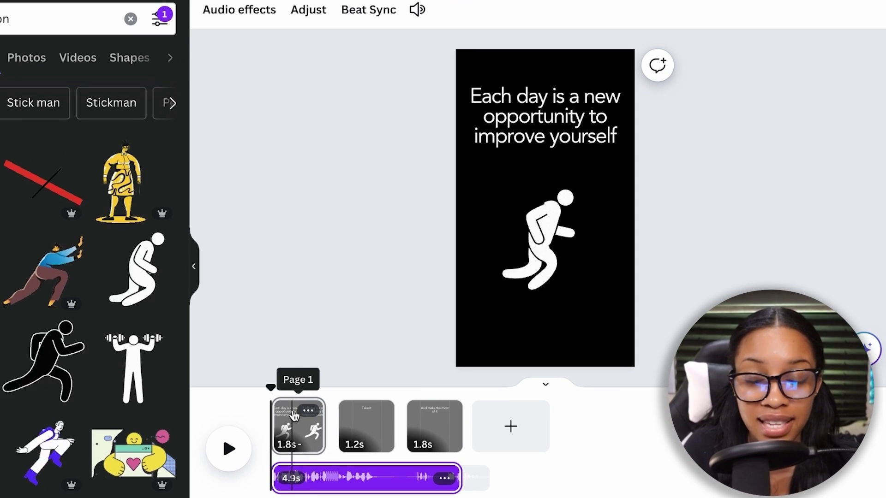
left_click(309, 412)
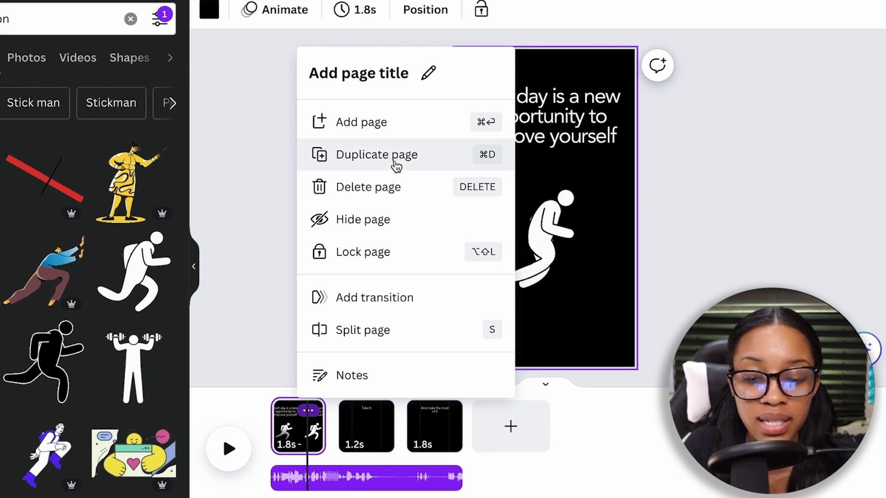
left_click(391, 167)
left_click_drag(341, 393, 268, 407)
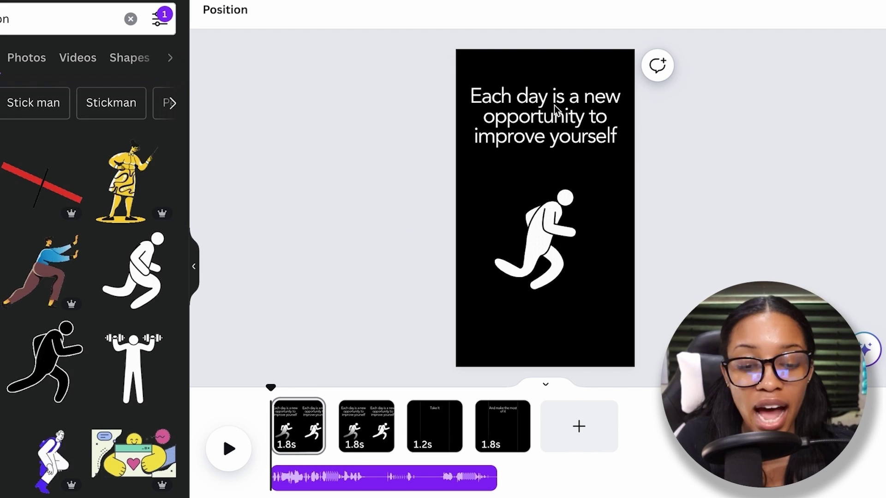
left_click(229, 452)
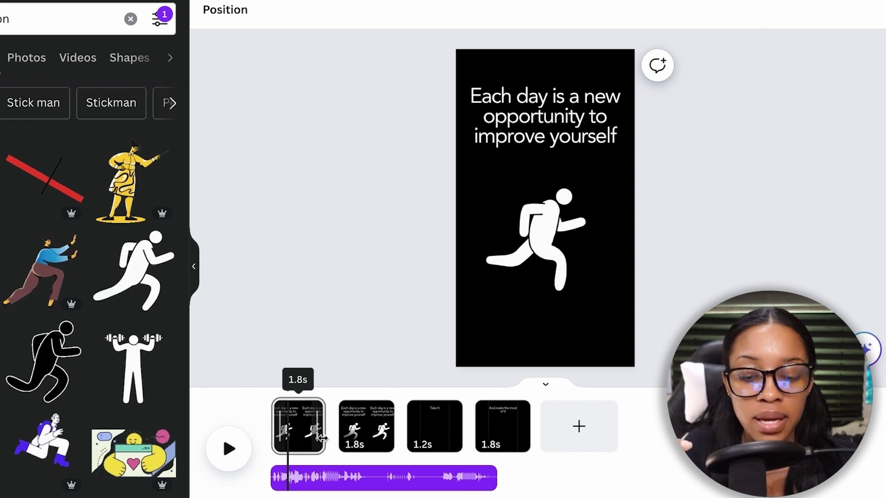
left_click_drag(324, 439, 287, 439)
- Swap in a push-up stick figure on the second page and preview the sequence
left_click(545, 235)
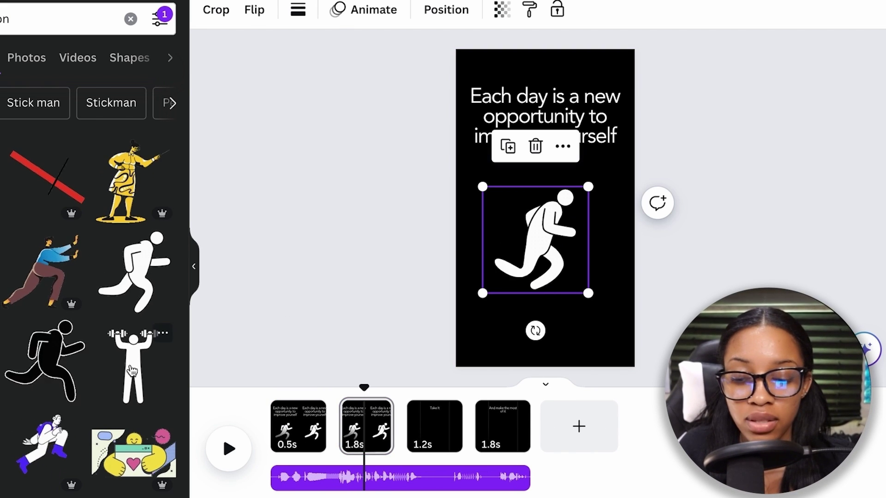
scroll(128, 323, "down", 1)
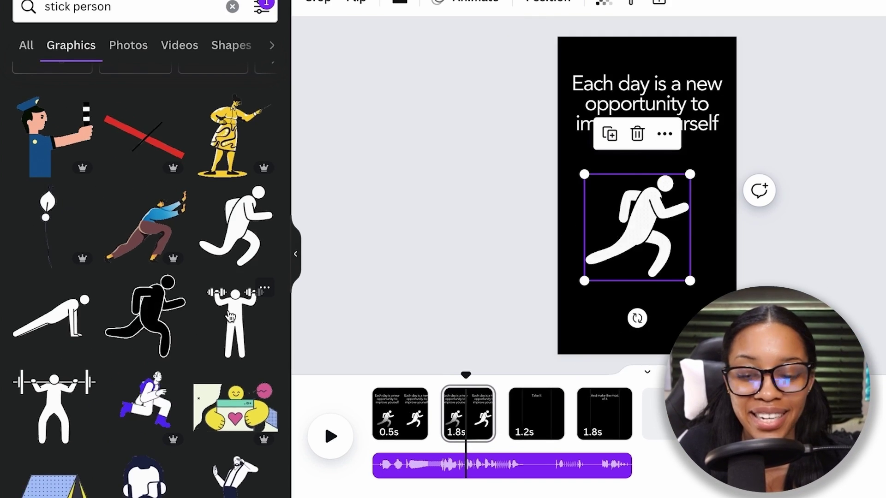
left_click(71, 338)
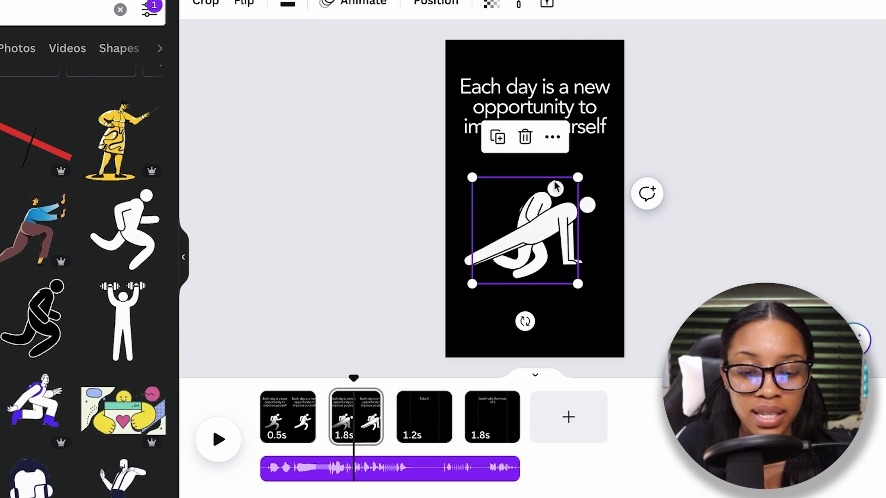
left_click(503, 305)
left_click_drag(353, 406, 317, 405)
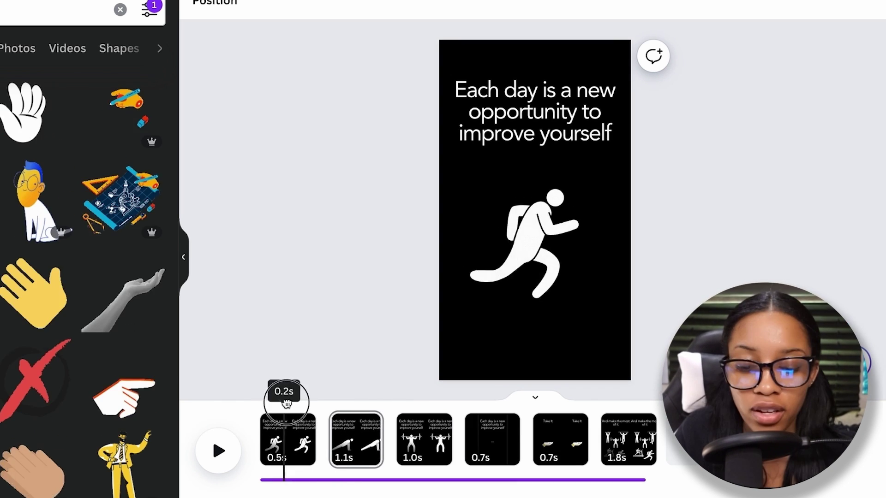
left_click_drag(283, 406, 627, 400)
left_click_drag(541, 414, 288, 389)
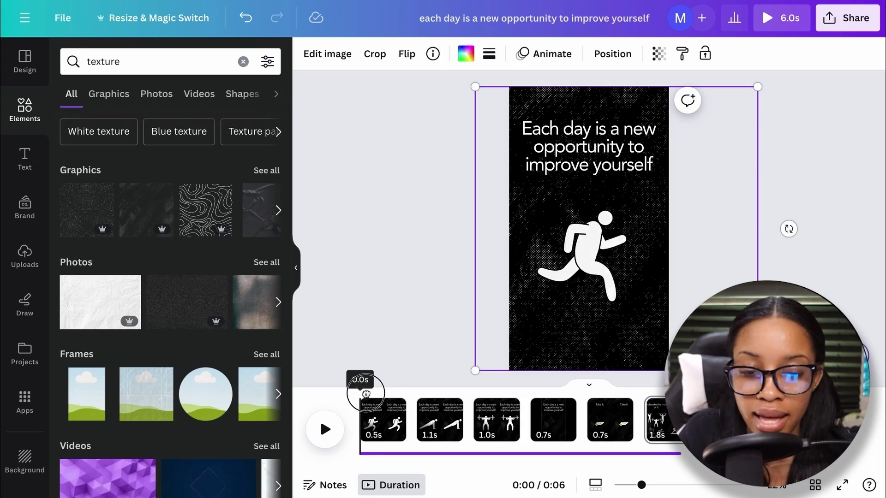
- Check page 1's timing, then select its black texture background and the small handle caption
left_click(369, 404)
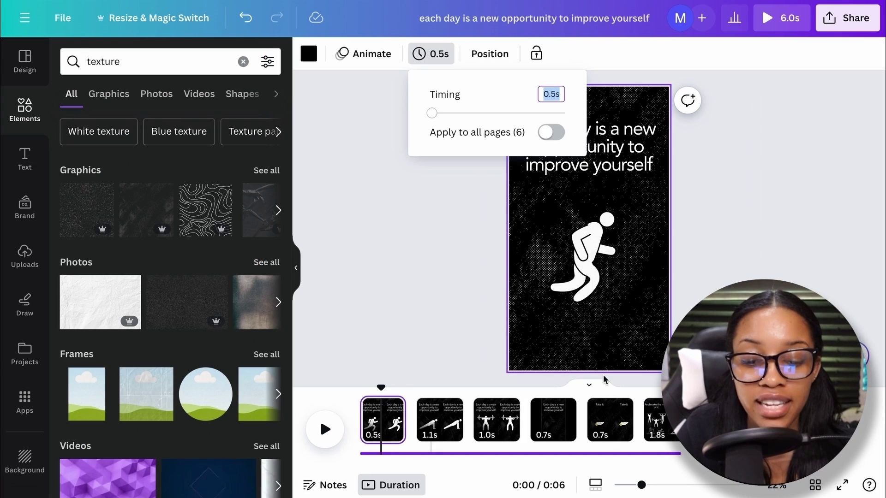
left_click(606, 353)
left_click(606, 353)
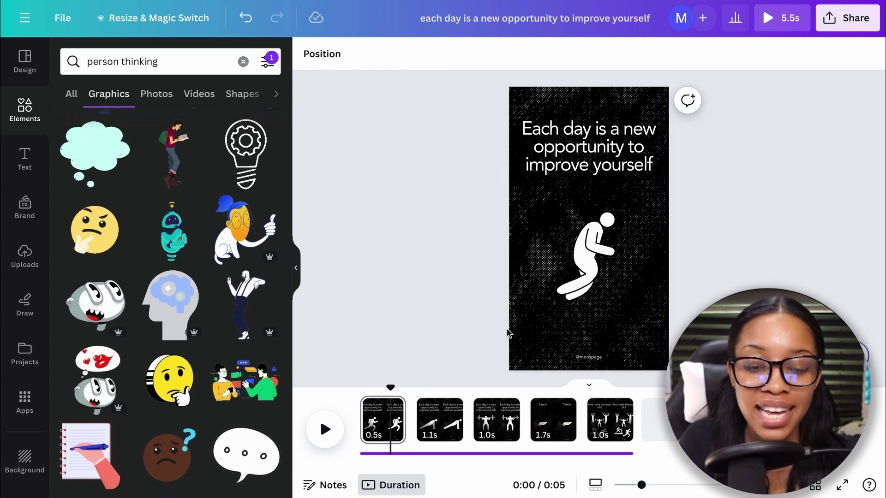
- Try the Rise and Pan animations on page 1's running stick figure
left_click(589, 259)
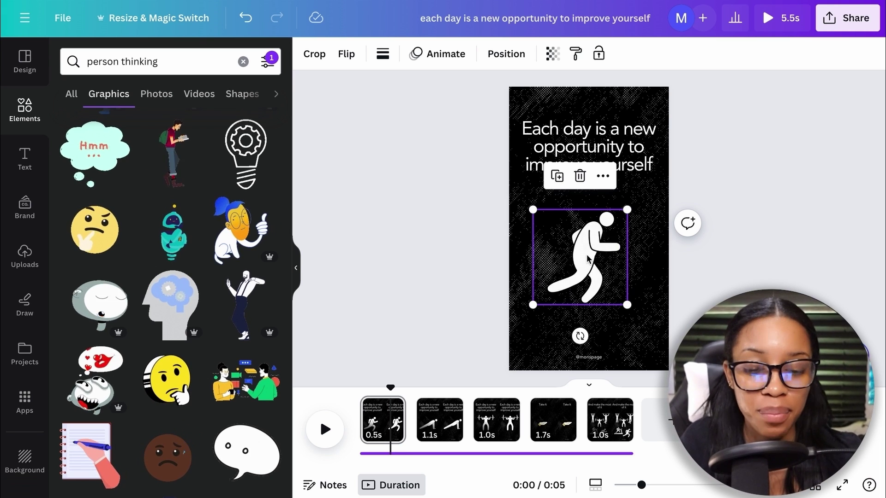
left_click(412, 282)
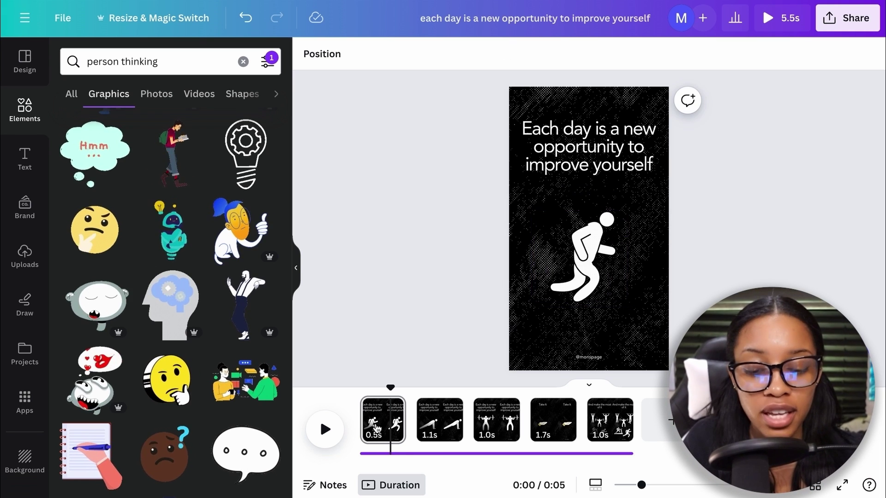
left_click(381, 420)
left_click(580, 259)
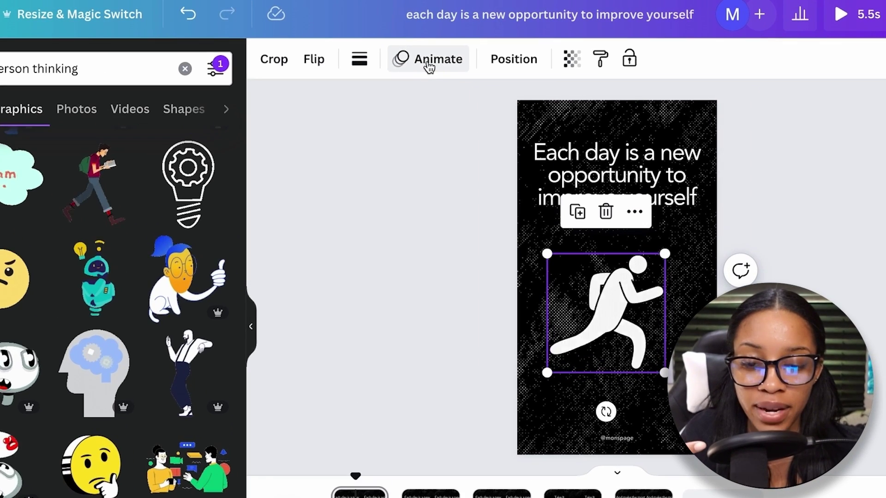
left_click(437, 54)
scroll(233, 188, "down", 3)
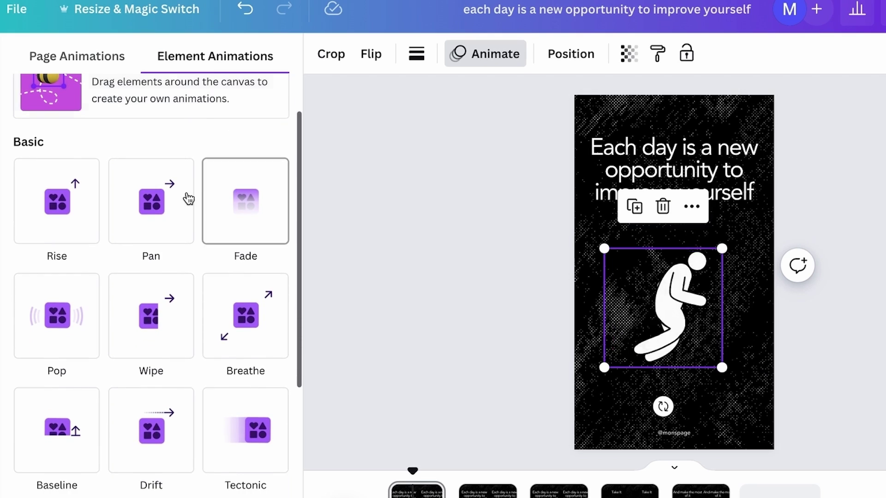
left_click(72, 220)
left_click(148, 217)
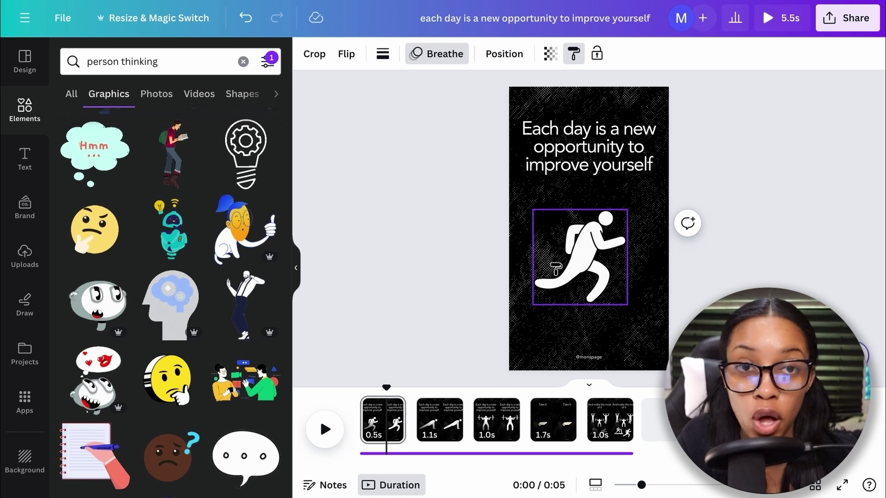
- Give the running figure the Breathe animation and play the reel to preview it
left_click(383, 420)
left_click(586, 271)
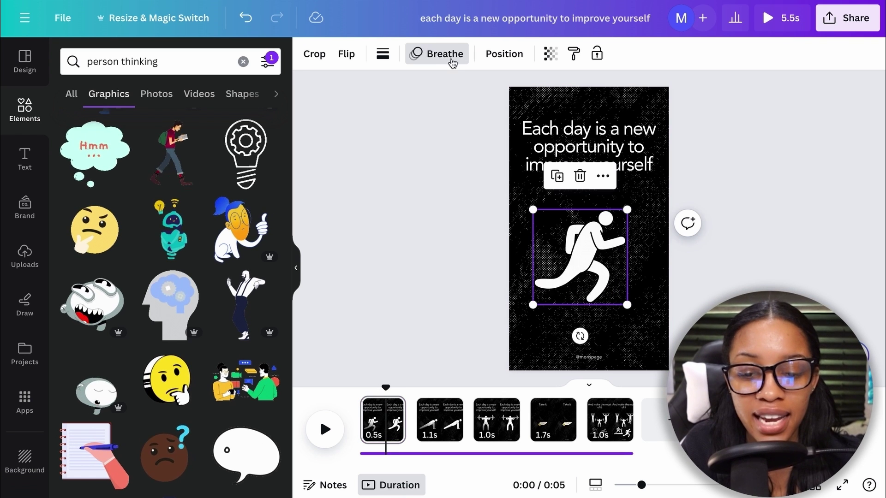
left_click(436, 53)
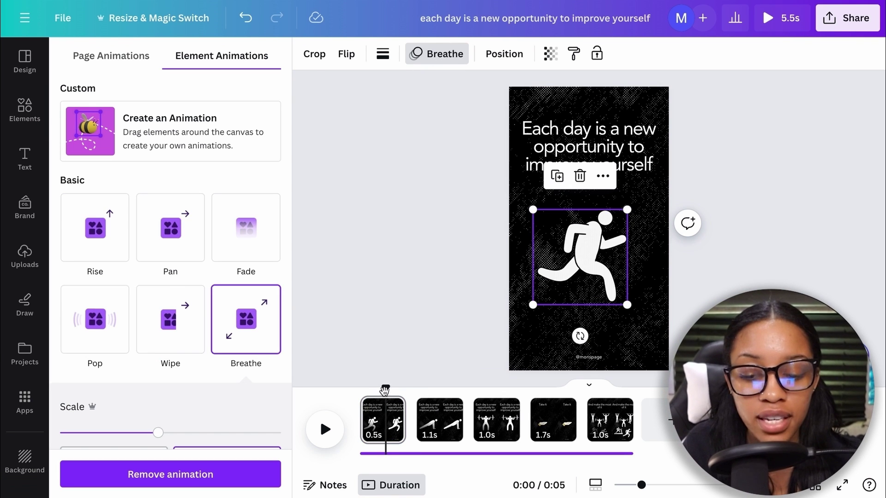
left_click(325, 429)
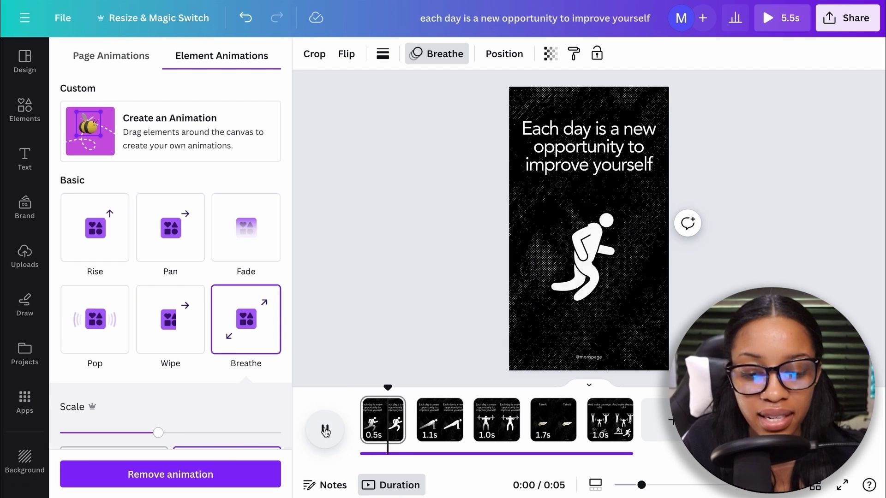
left_click(394, 388)
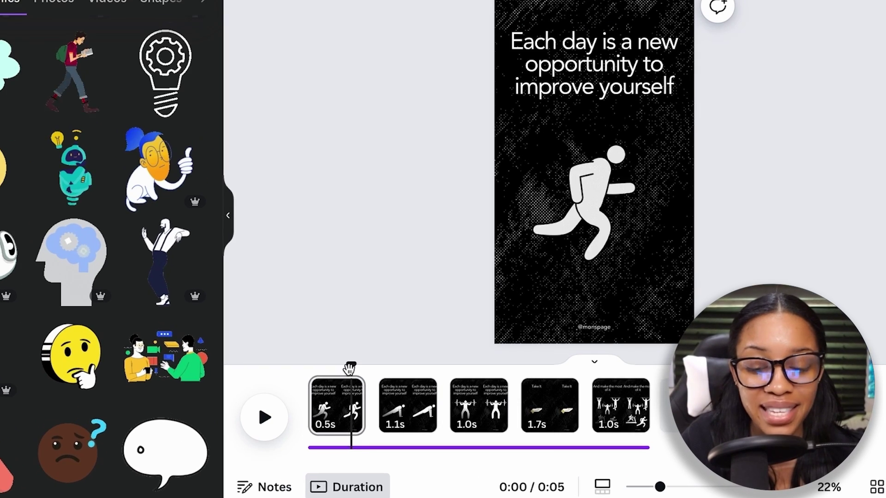
- Add a Line Wipe transition between all five pages, then preview page 3
mouse_move(410, 432)
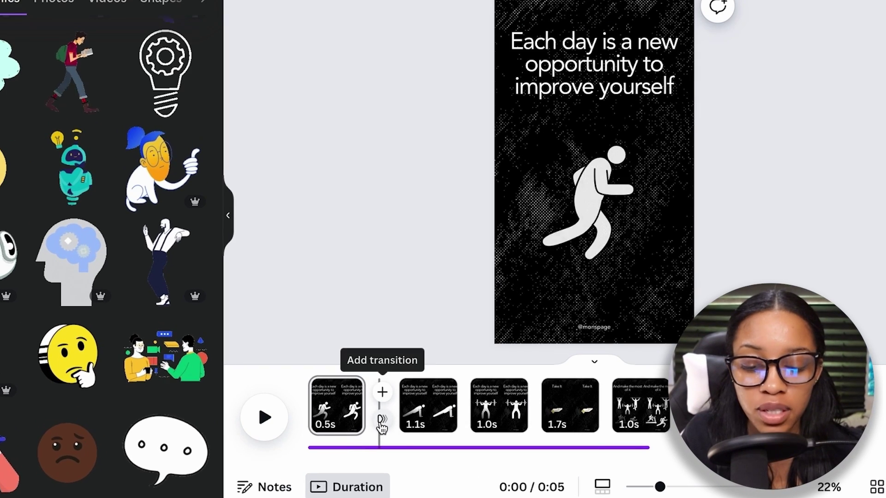
left_click(382, 421)
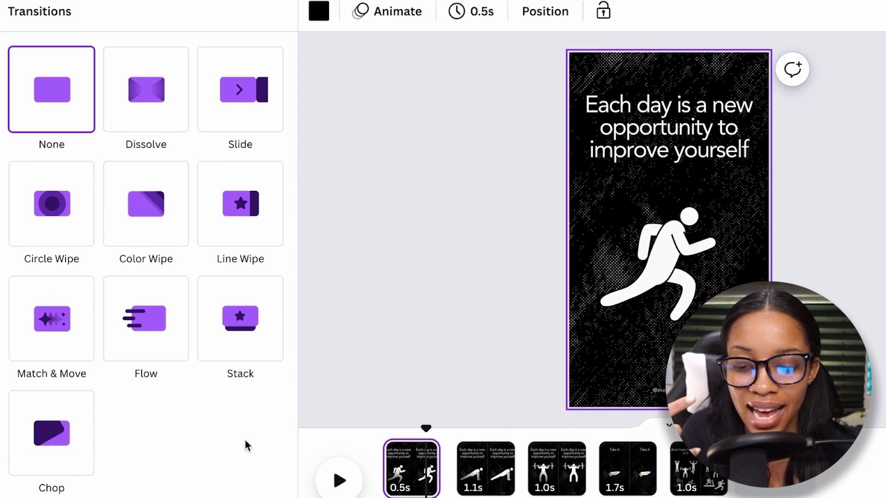
left_click(243, 223)
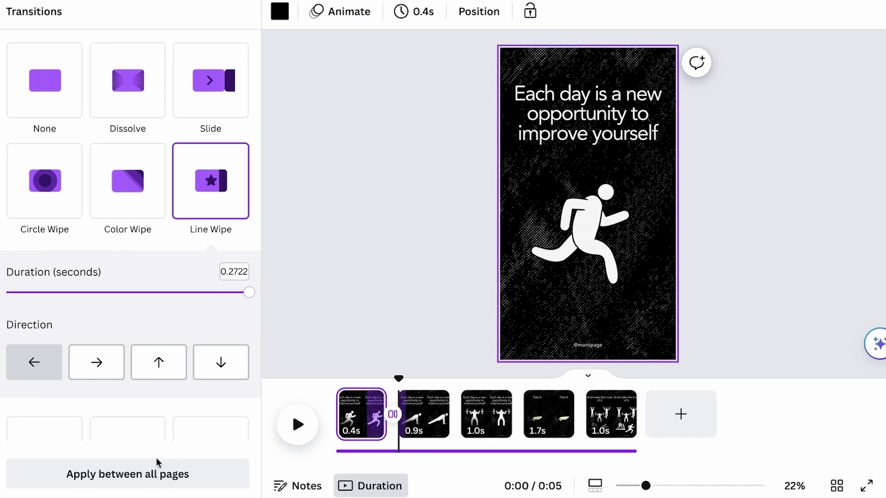
left_click(147, 476)
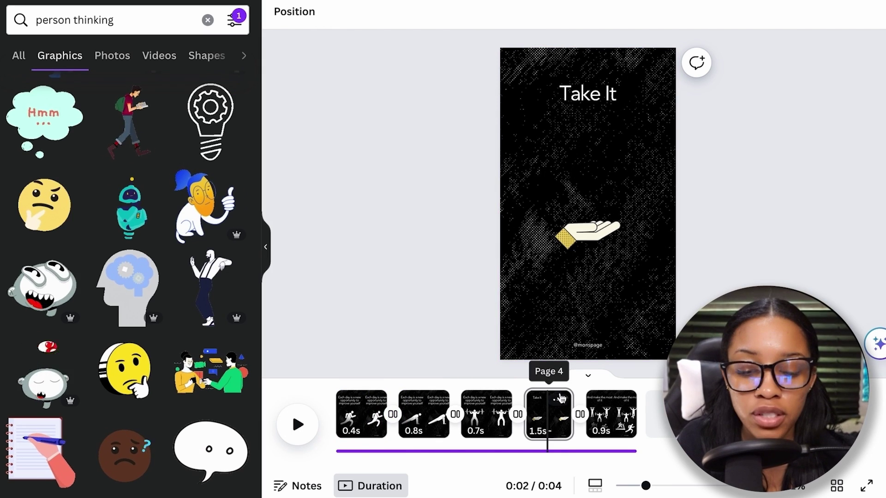
left_click_drag(548, 377, 339, 383)
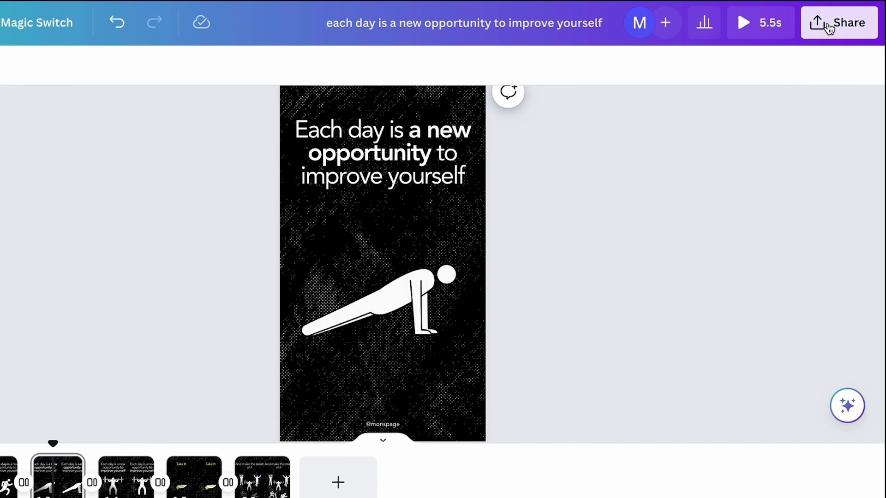
- Download the five-page quote video as a 1080p MP4 with all pages
left_click(830, 29)
left_click(657, 433)
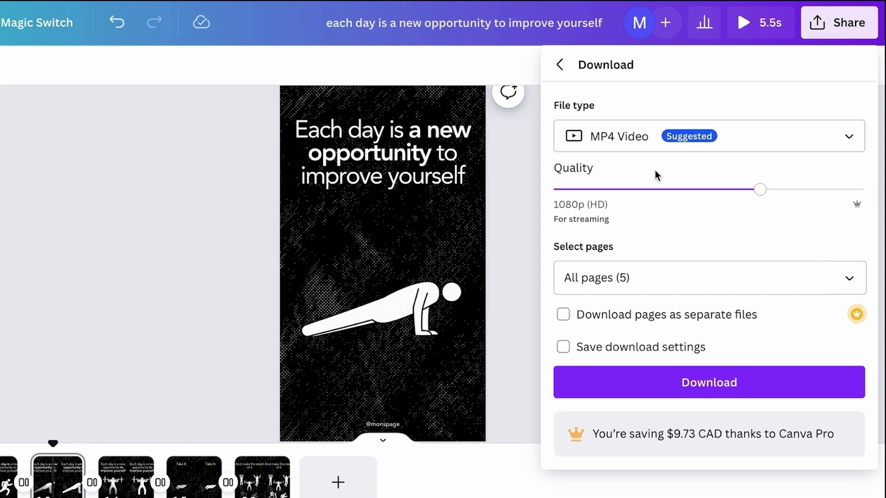
left_click(684, 385)
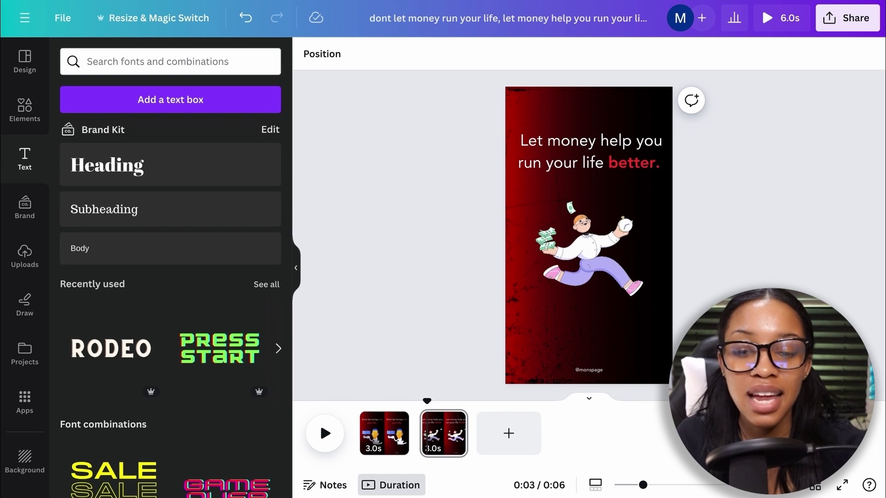